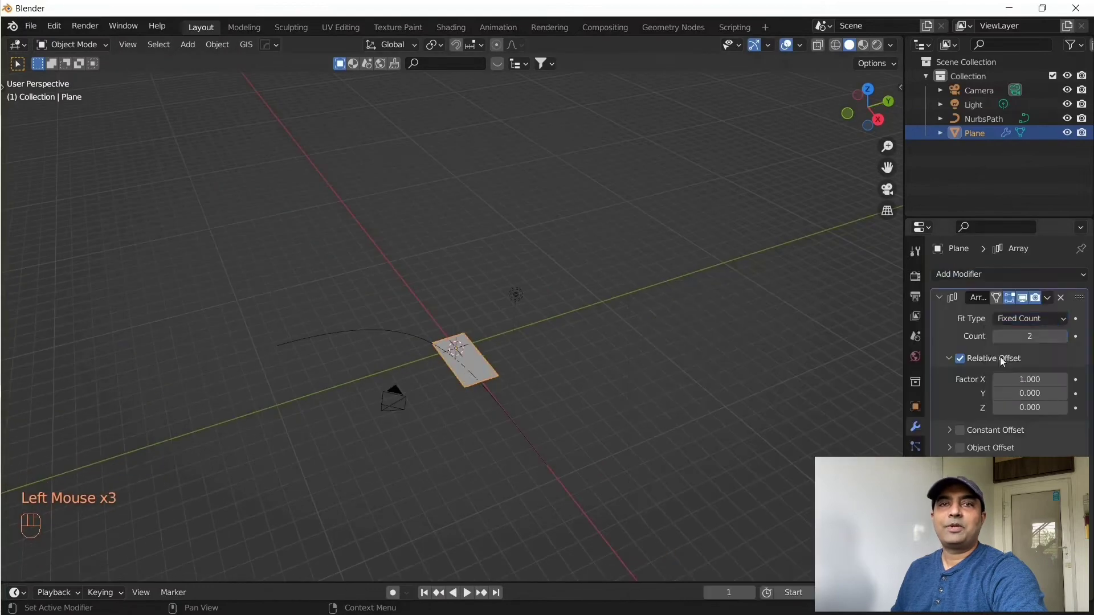
# Step: Give the plane an Array modifier and a Curve modifier that bends it along the NURBS path
pyautogui.click(969, 271)
pyautogui.click(934, 344)
pyautogui.click(1025, 334)
pyautogui.keyDown('shift'); pyautogui.moveTo(433, 319); pyautogui.dragTo(435, 383, button='middle'); pyautogui.keyUp('shift')
# Step: Select the NURBS path, switch to top view, and try applying its scale, then undo it
pyautogui.click(983, 119)
pyautogui.press('KP_7')
pyautogui.hotkey('ctrl', 'a')
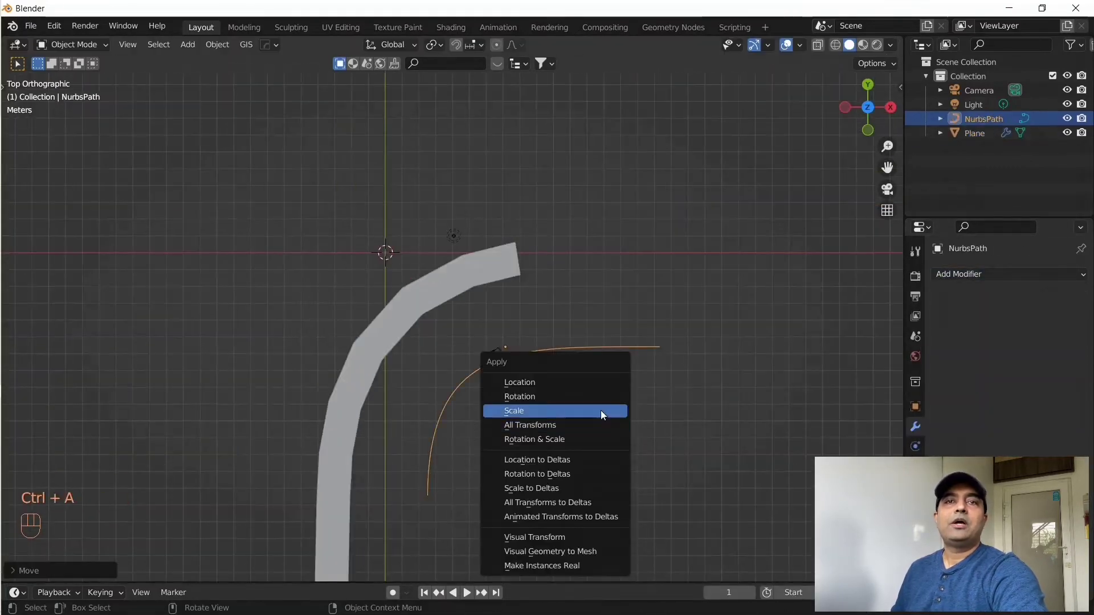
pyautogui.click(600, 410)
pyautogui.hotkey('ctrl', 'z')
pyautogui.hotkey('ctrl', 'z')
# Step: Inspect the path in Edit Mode with the N panel shown, and apply its scale
pyautogui.click(71, 44)
pyautogui.click(74, 74)
pyautogui.press('n')
pyautogui.press('Tab')
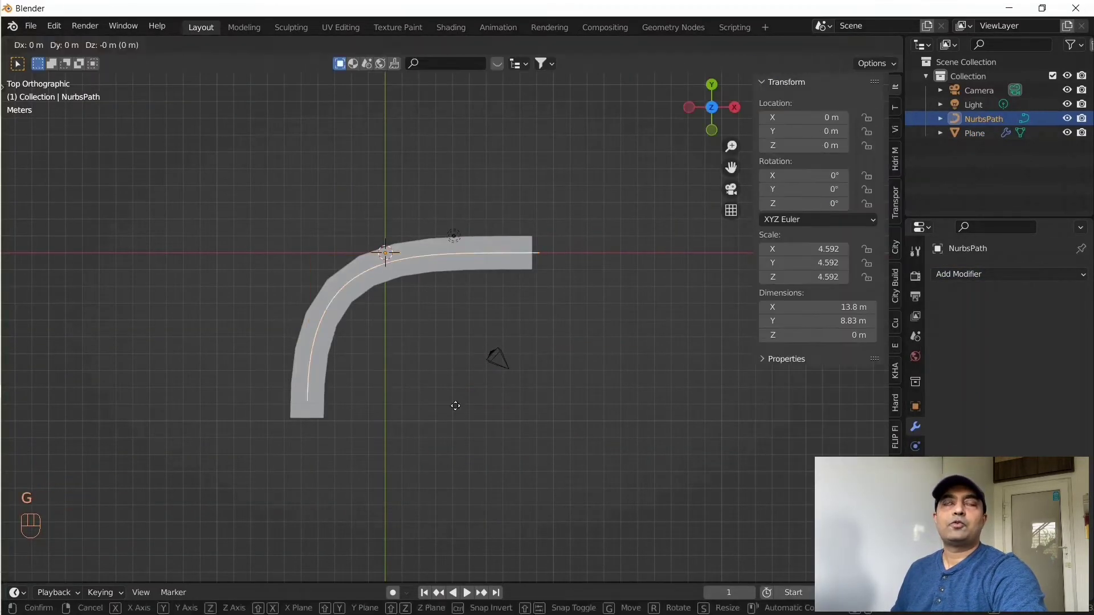
pyautogui.hotkey('ctrl', 'a')
pyautogui.press('Tab')
pyautogui.press('Tab')
pyautogui.moveTo(904, 342); pyautogui.dragTo(834, 342)
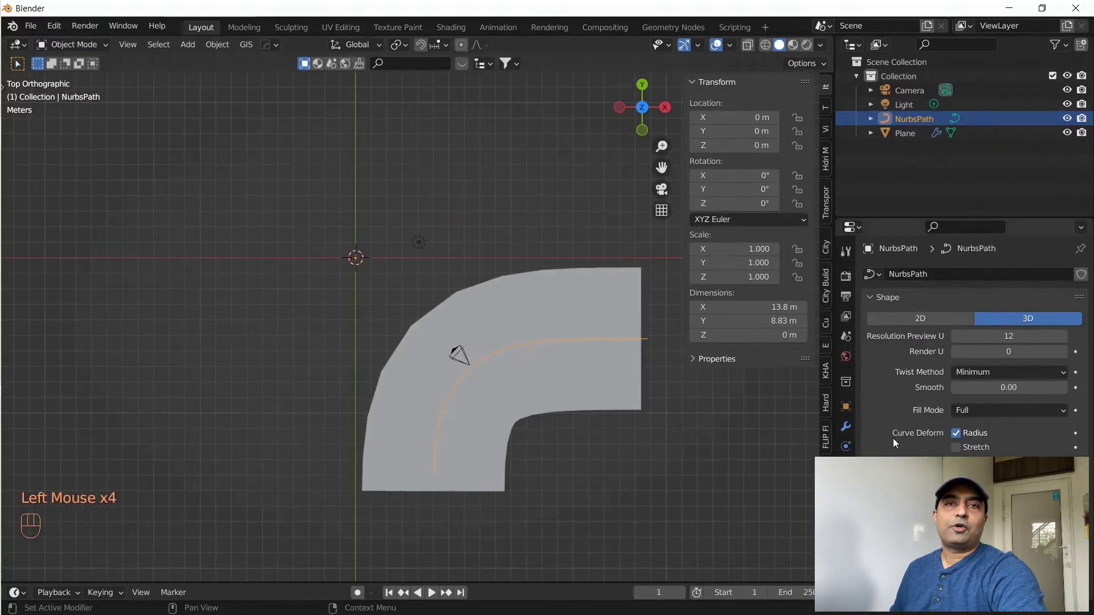
pyautogui.press('Tab')
pyautogui.press('Tab')
# Step: Rotate the path, turn off Curve Deform radius, and scale the path up
pyautogui.press('r')
pyautogui.click(464, 434)
pyautogui.keyDown('shift'); pyautogui.moveTo(464, 434); pyautogui.dragTo(524, 327, button='middle'); pyautogui.keyUp('shift')
pyautogui.press('s')
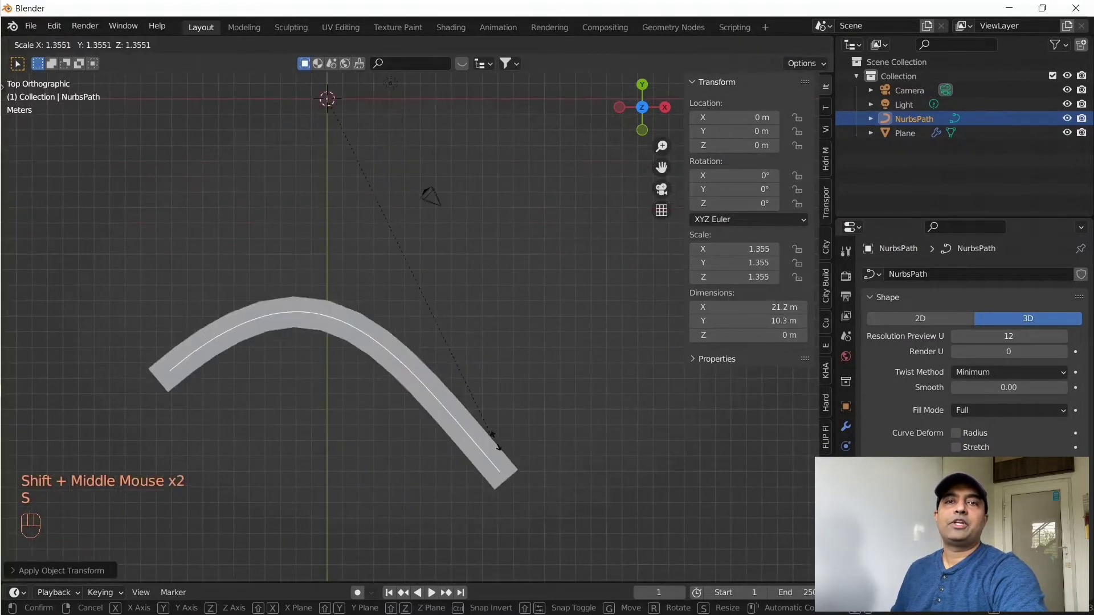
pyautogui.click(524, 327)
# Step: Set the path's origin and apply its transforms
pyautogui.click(217, 44)
pyautogui.click(399, 76)
pyautogui.scroll(-2, 271, 215)
pyautogui.hotkey('ctrl', 'a')
pyautogui.click(285, 227)
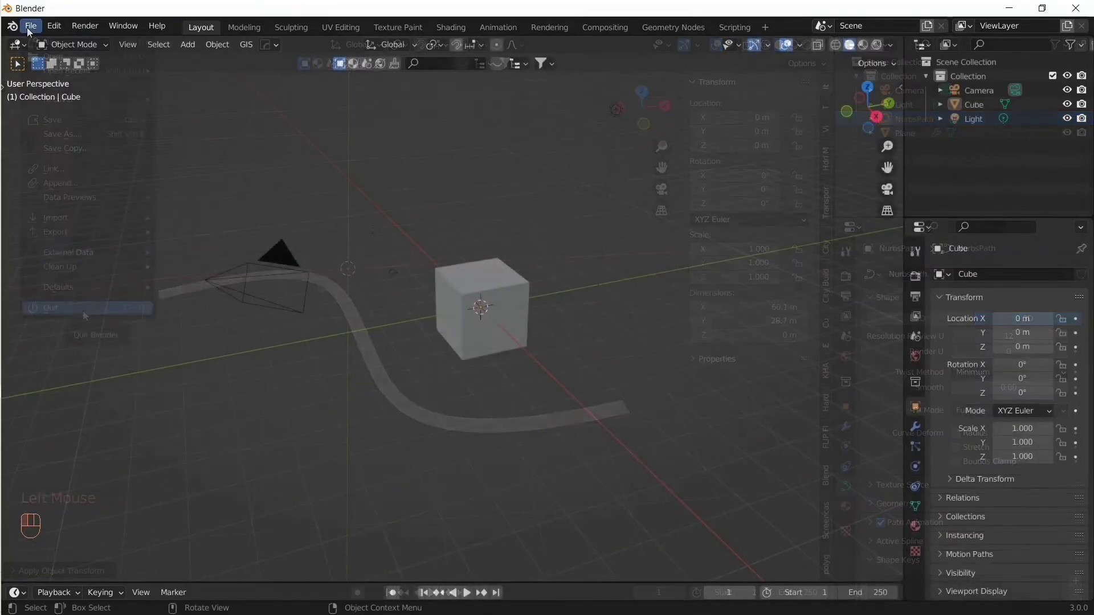
# Step: Create a new General file from the File menu and select its default cube
pyautogui.click(31, 26)
pyautogui.moveTo(93, 46)
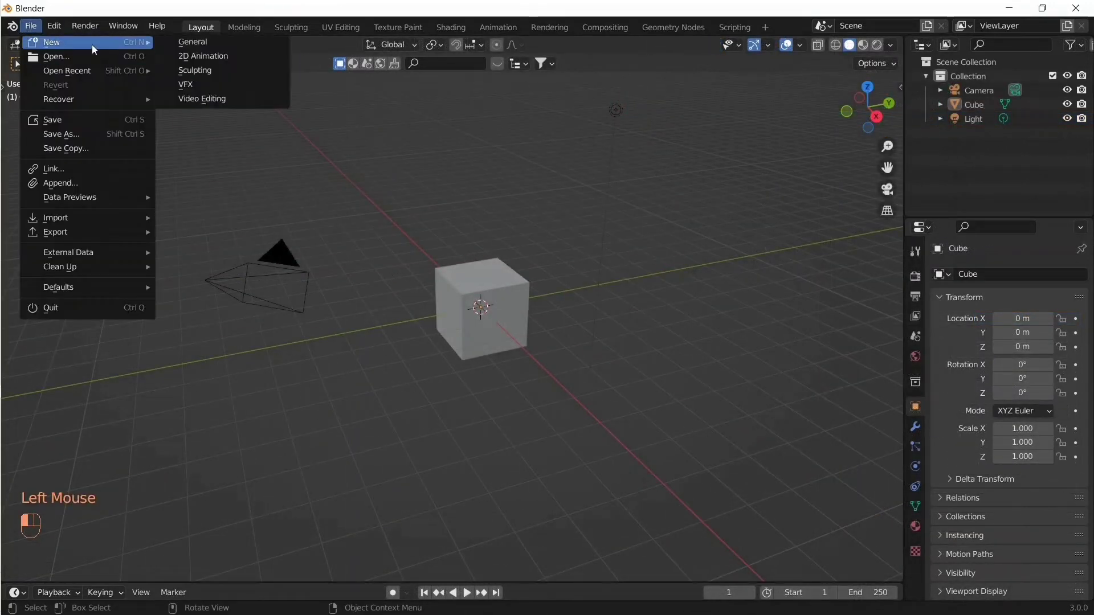
pyautogui.click(192, 43)
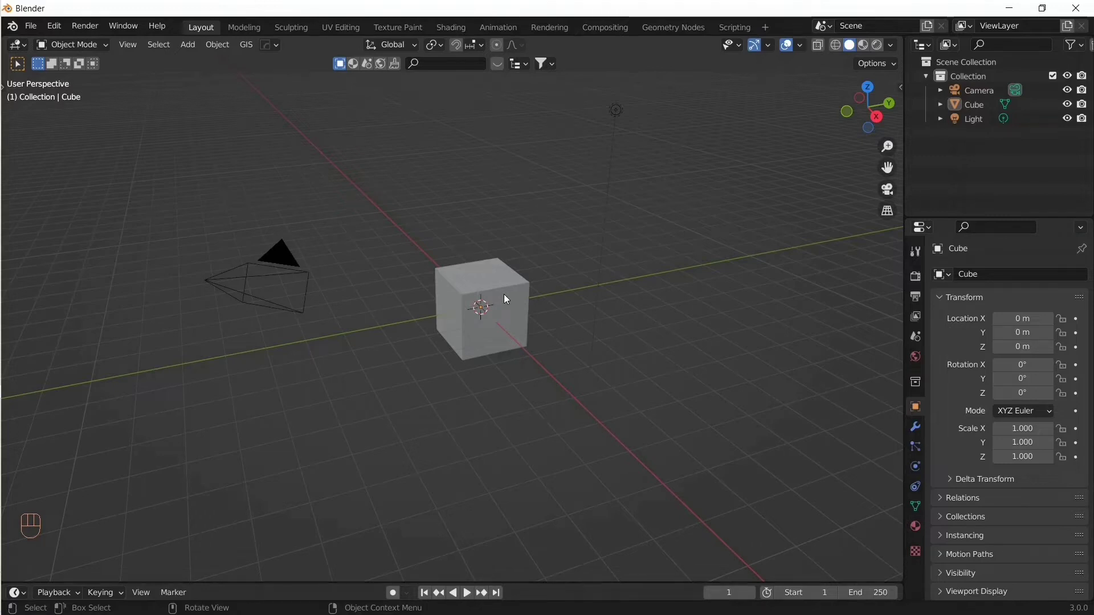
pyautogui.click(504, 296)
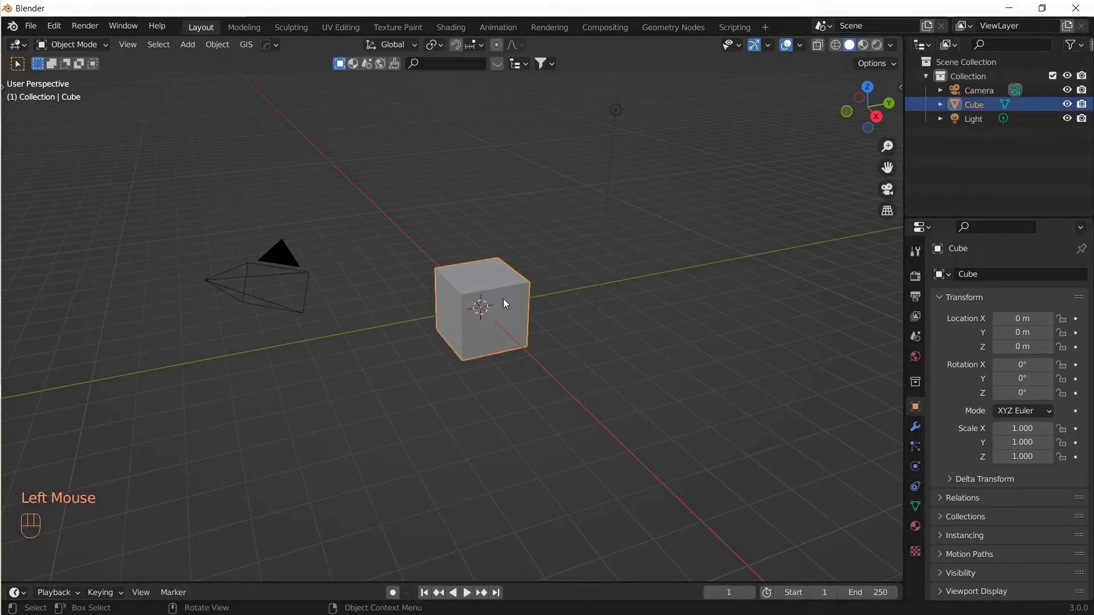
# Step: Delete the cube and add a NURBS path, scaled up to 4.592
pyautogui.press('x')
pyautogui.click(503, 298)
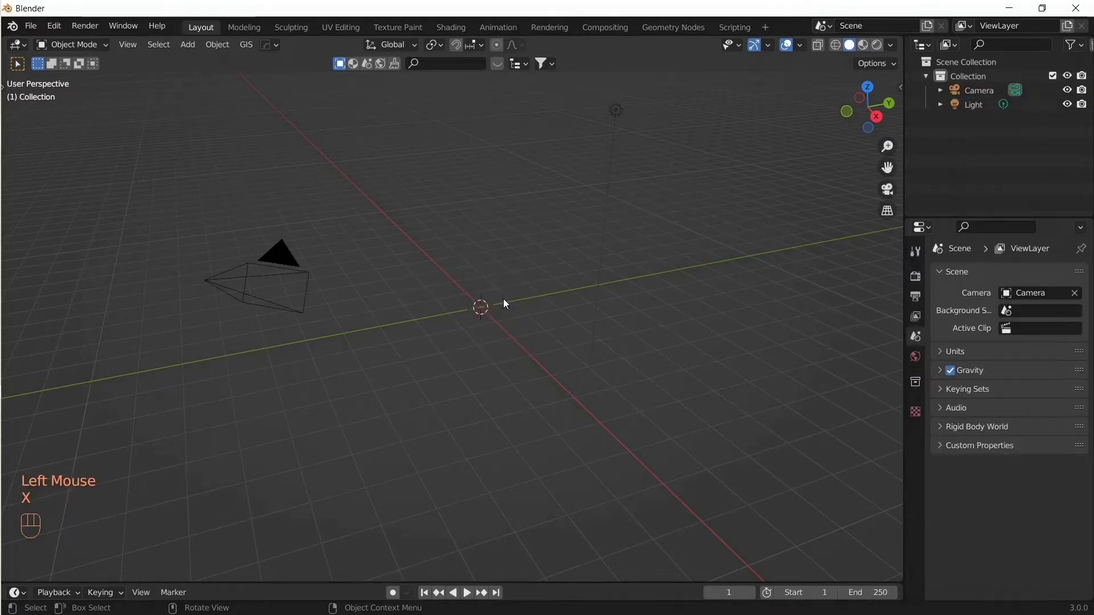
pyautogui.hotkey('shift', 'a')
pyautogui.moveTo(502, 312)
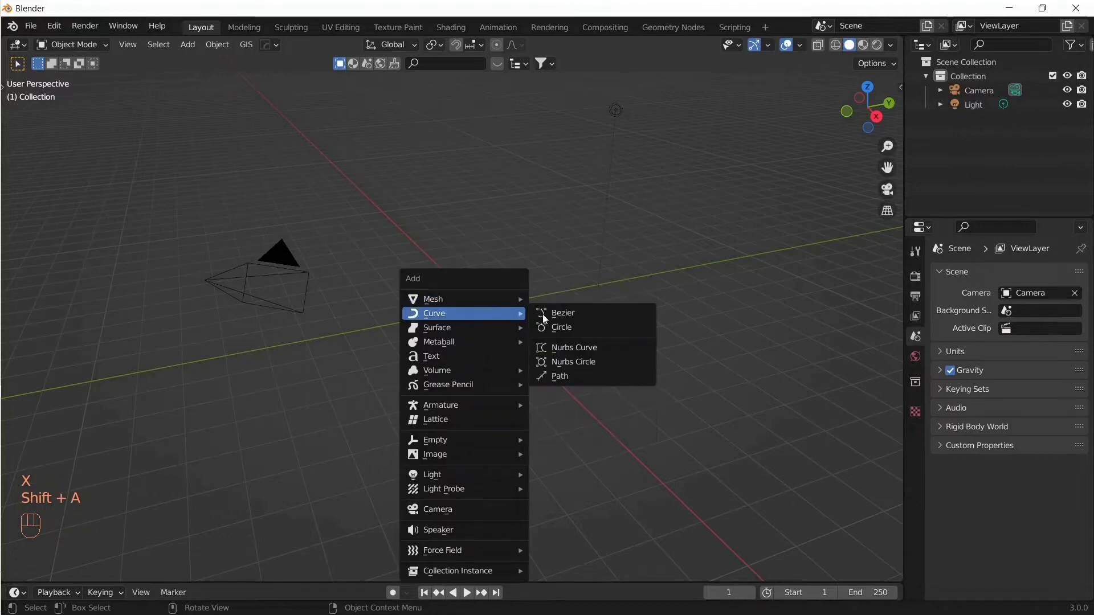
pyautogui.click(576, 378)
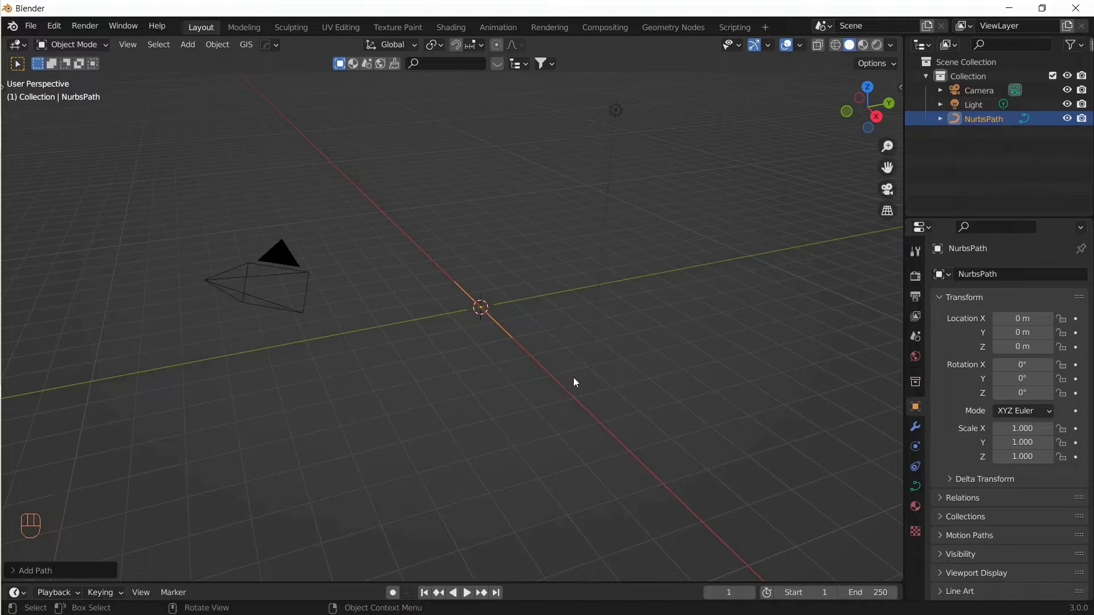
pyautogui.press('s')
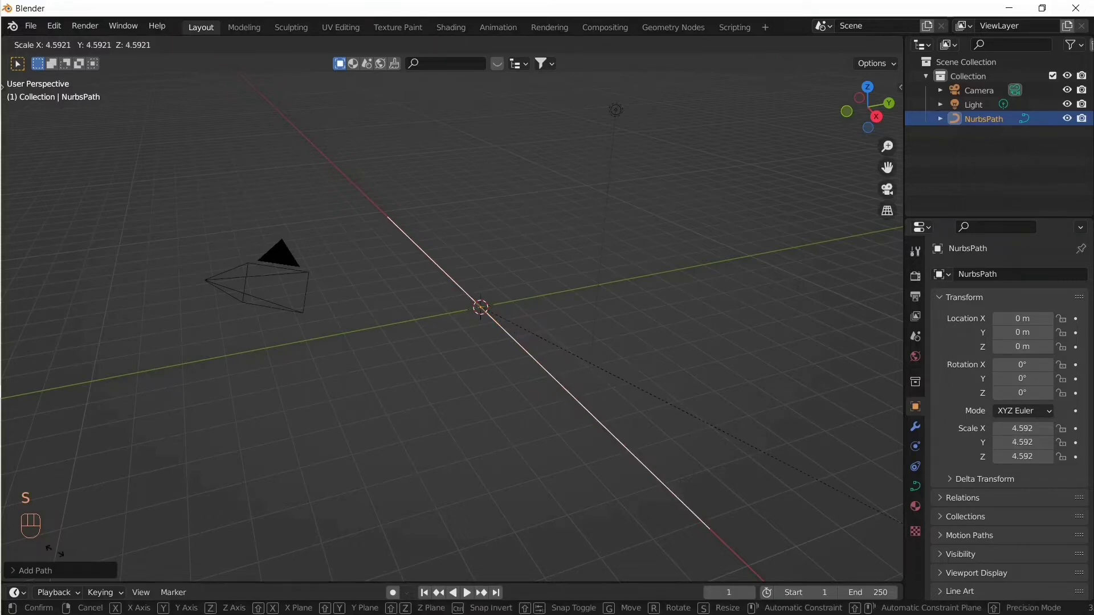
pyautogui.click(899, 521)
# Step: In Edit Mode from top view, move the path's leftmost point downward to bend it, then return to Object Mode
pyautogui.click(77, 43)
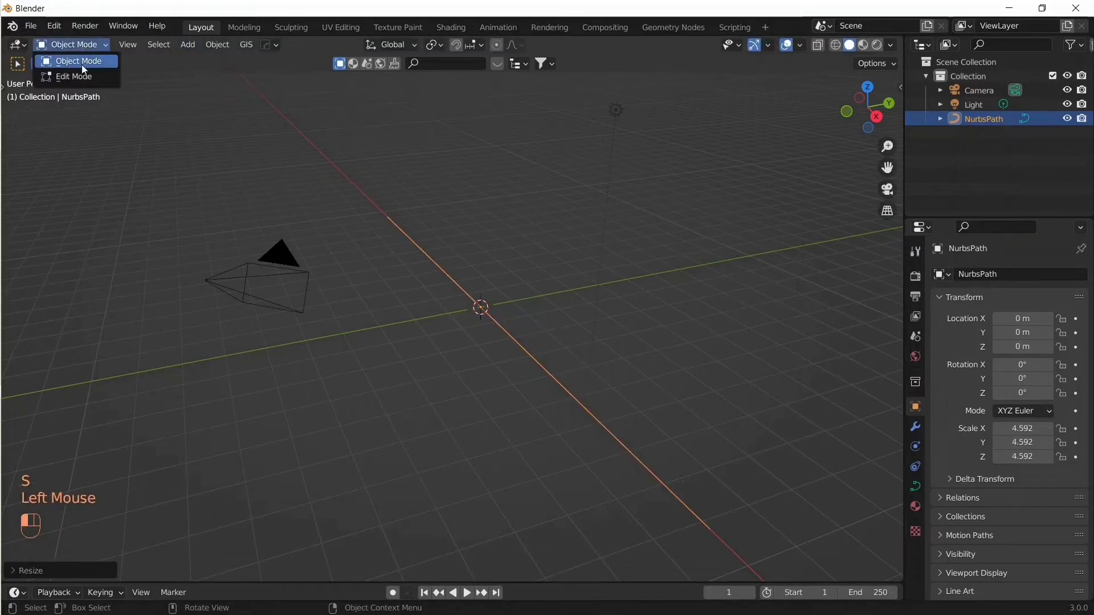
pyautogui.click(84, 75)
pyautogui.press('KP_7')
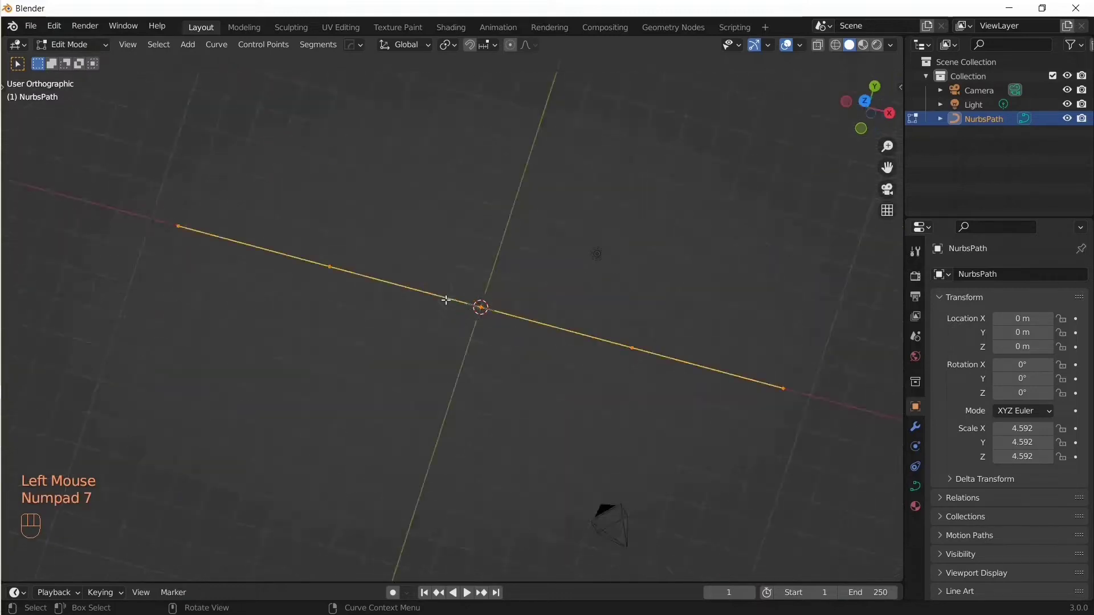
pyautogui.moveTo(100, 249); pyautogui.dragTo(224, 433)
pyautogui.press('g')
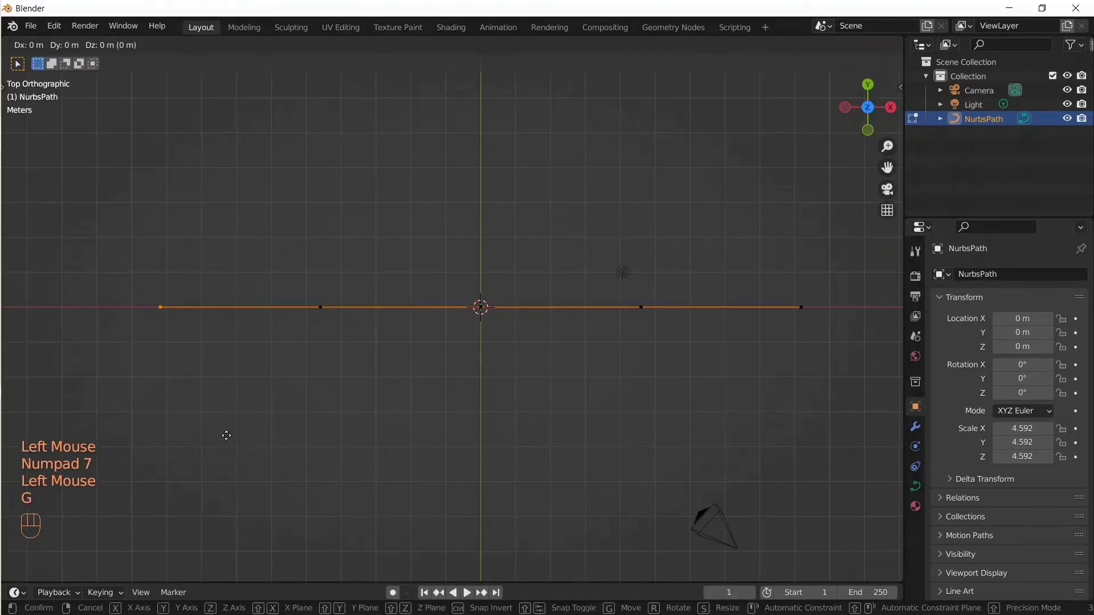
pyautogui.click(384, 217)
pyautogui.scroll(-3, 397, 219)
pyautogui.click(74, 44)
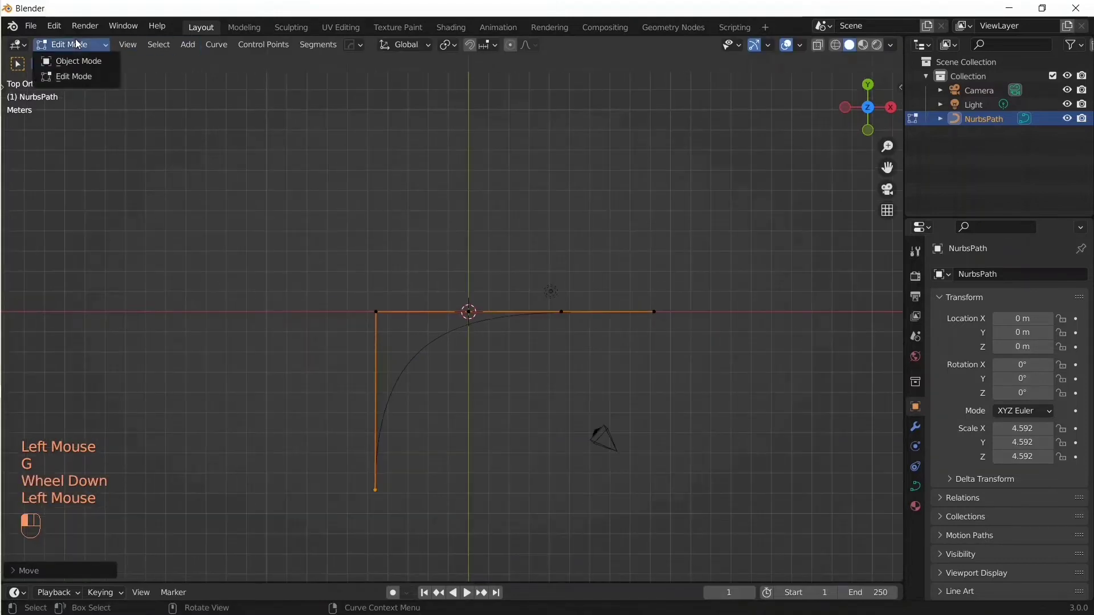
pyautogui.click(83, 61)
pyautogui.moveTo(394, 335); pyautogui.dragTo(276, 213, button='middle')
# Step: Add a mesh plane at the origin and frame it in the viewport
pyautogui.hotkey('shift', 'a')
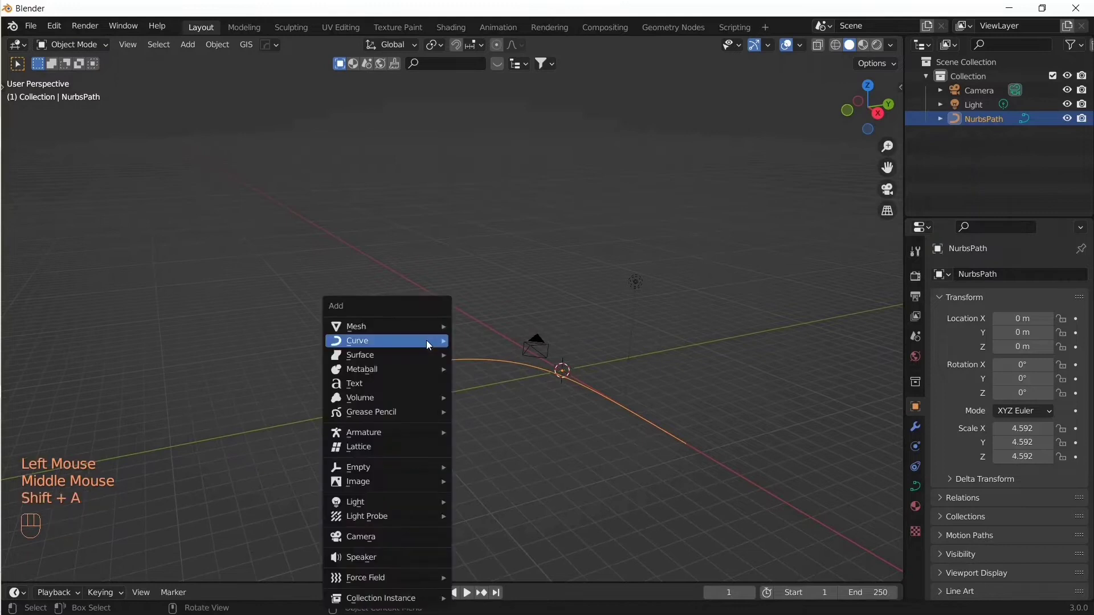
pyautogui.moveTo(423, 327)
pyautogui.click(493, 332)
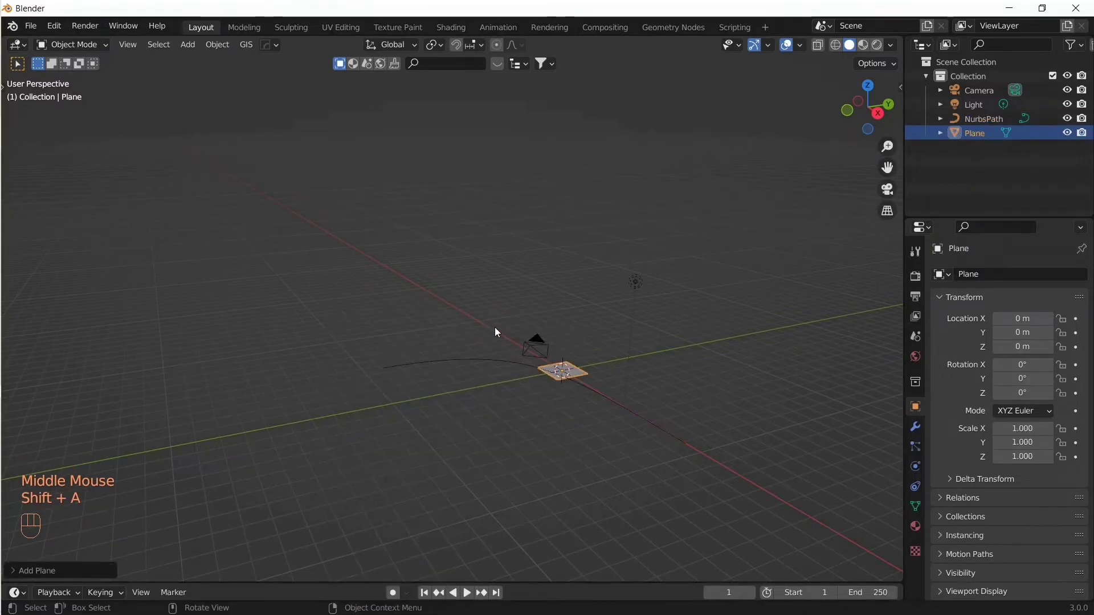
pyautogui.keyDown('shift'); pyautogui.moveTo(593, 398); pyautogui.dragTo(456, 358, button='middle'); pyautogui.keyUp('shift')
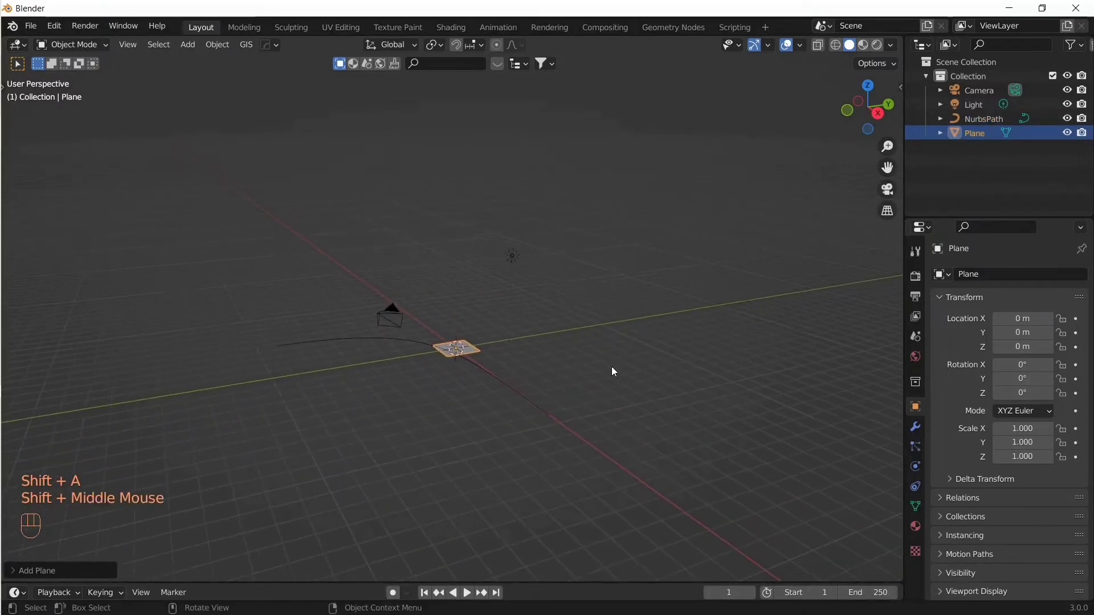
pyautogui.moveTo(614, 372); pyautogui.dragTo(712, 401, button='middle')
# Step: Add an Array modifier to the plane with Fit Type set to Fit Curve and NurbsPath as the curve
pyautogui.click(915, 426)
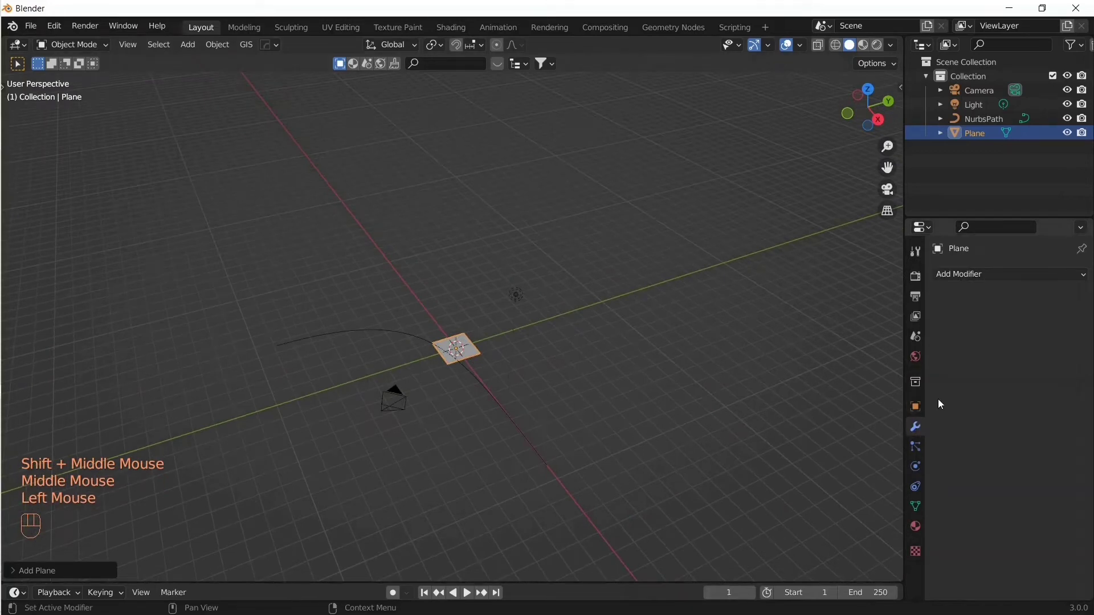
pyautogui.click(1016, 275)
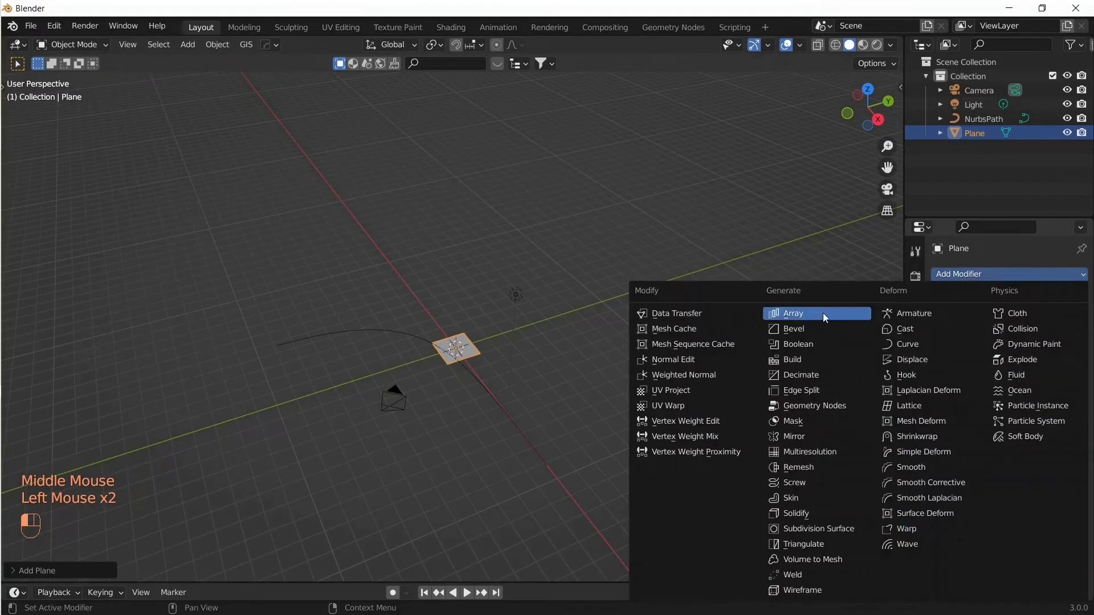
pyautogui.click(796, 313)
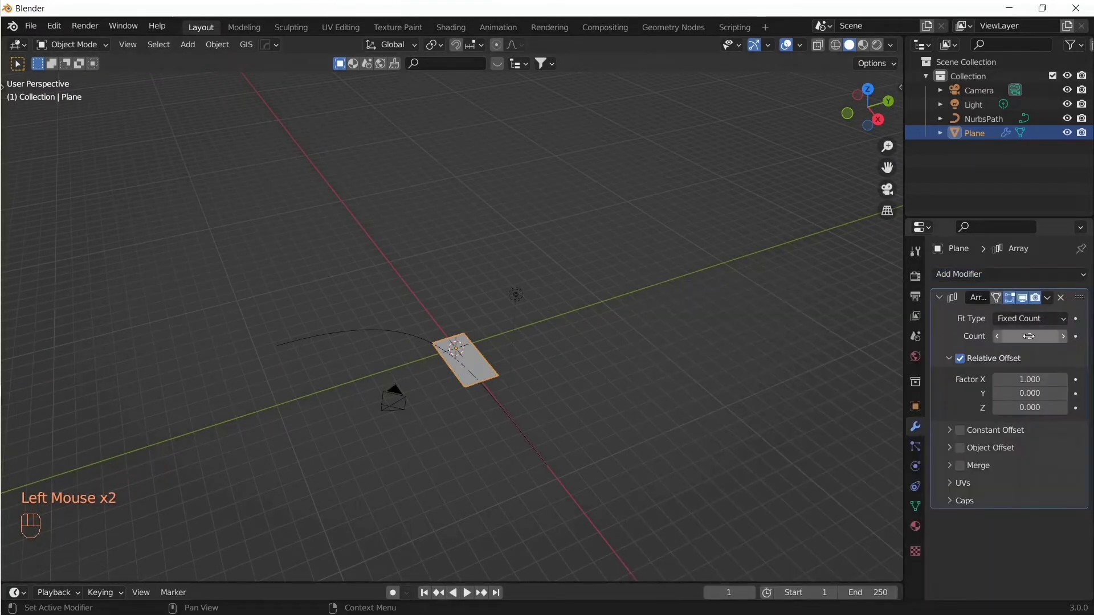
pyautogui.click(1046, 317)
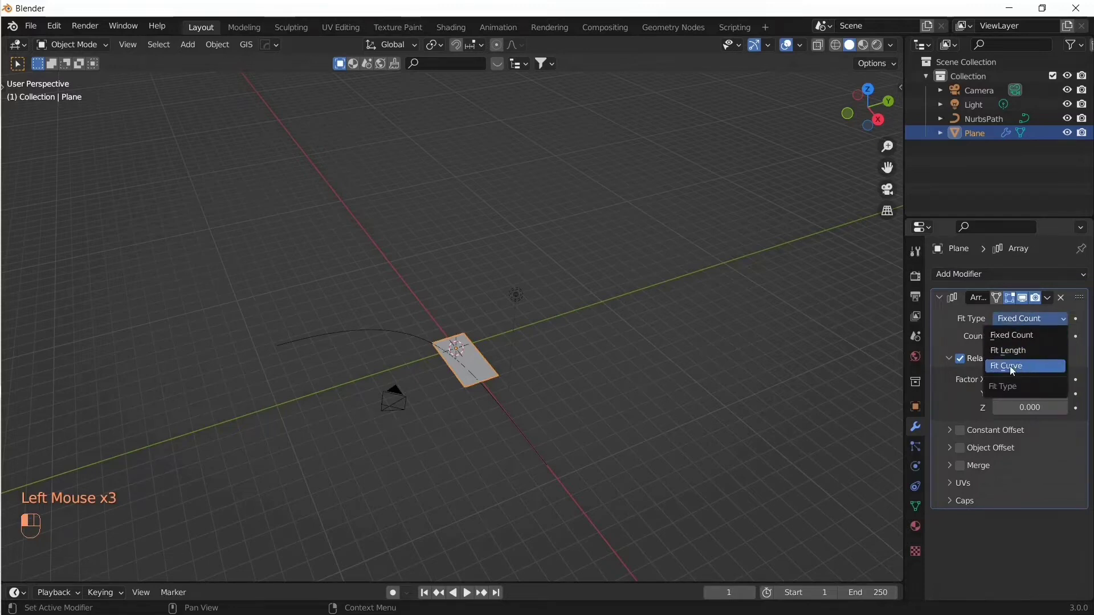
pyautogui.moveTo(1018, 318); pyautogui.dragTo(1026, 367)
pyautogui.click(1034, 337)
pyautogui.click(1029, 337)
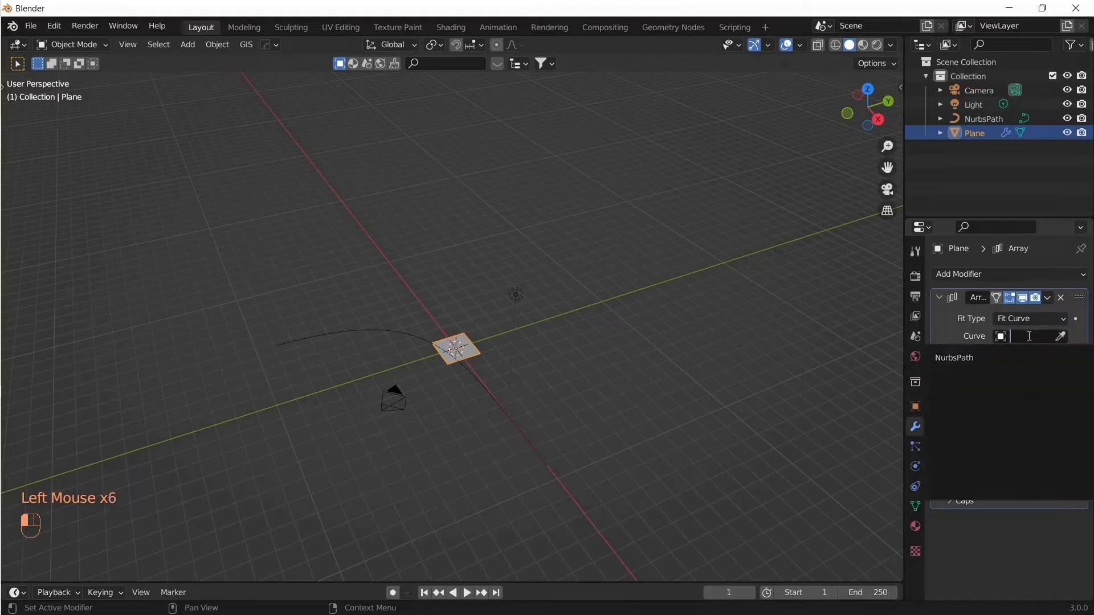
pyautogui.click(971, 359)
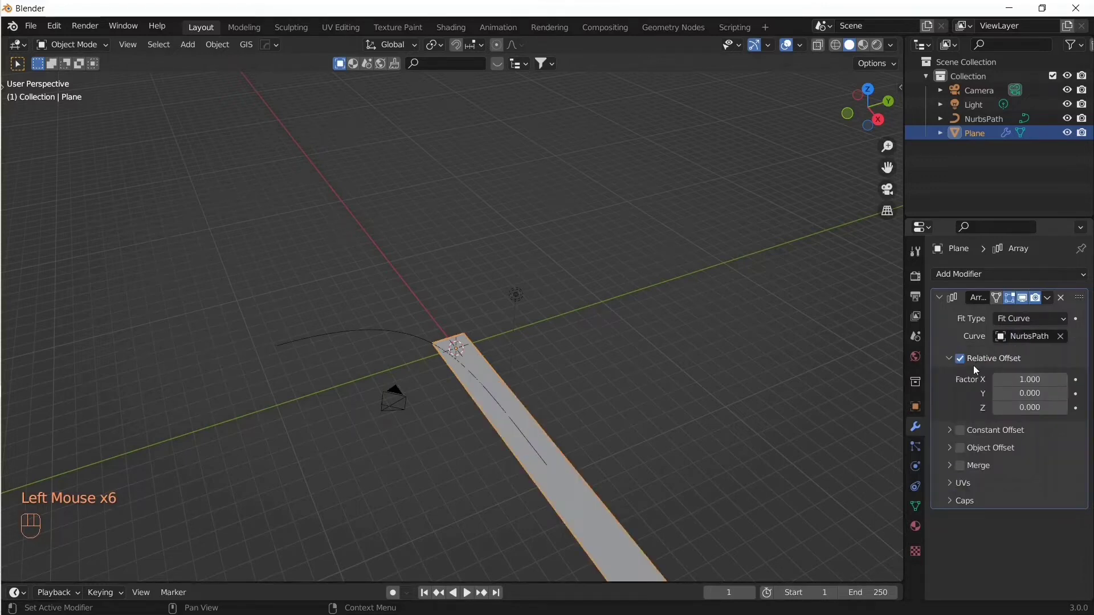
pyautogui.scroll(-2, 688, 457)
pyautogui.scroll(1, 688, 457)
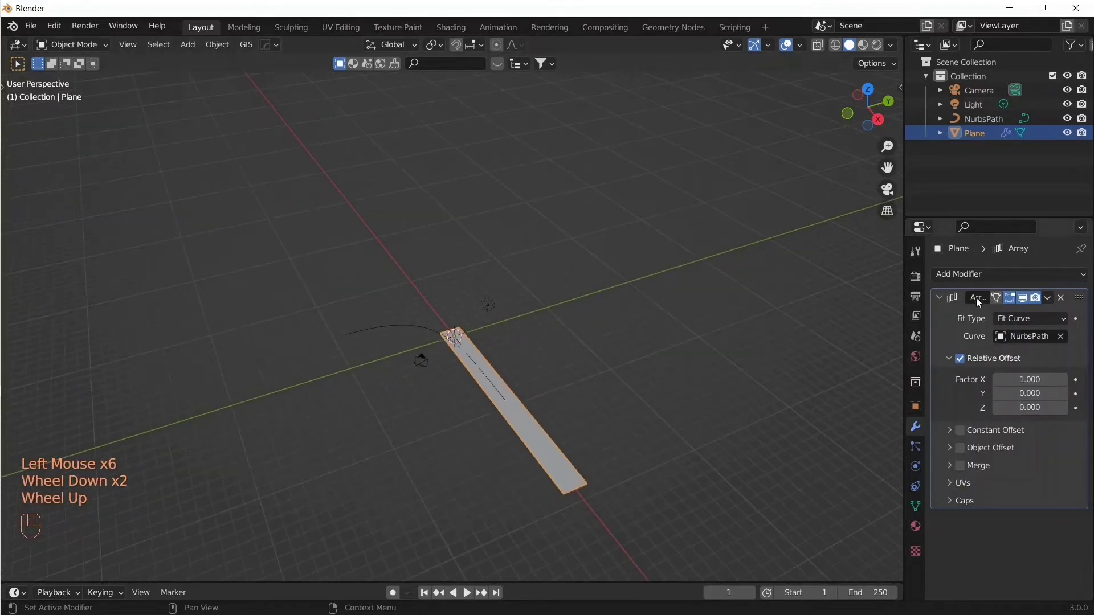
# Step: Add a Curve modifier to the plane with NurbsPath as its curve object, and frame the bent strip
pyautogui.click(993, 271)
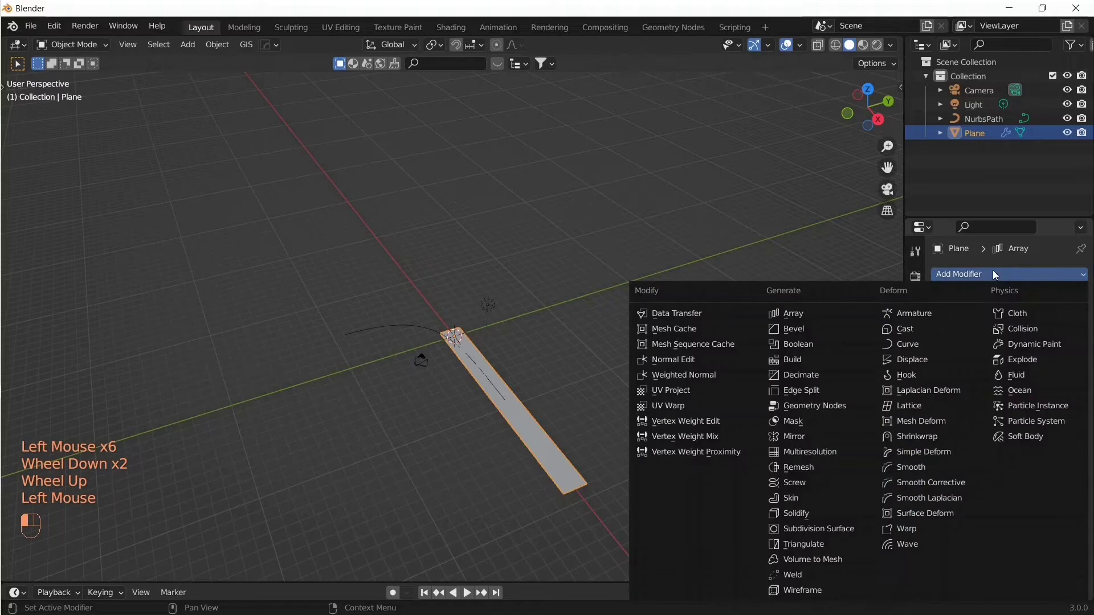
pyautogui.click(918, 343)
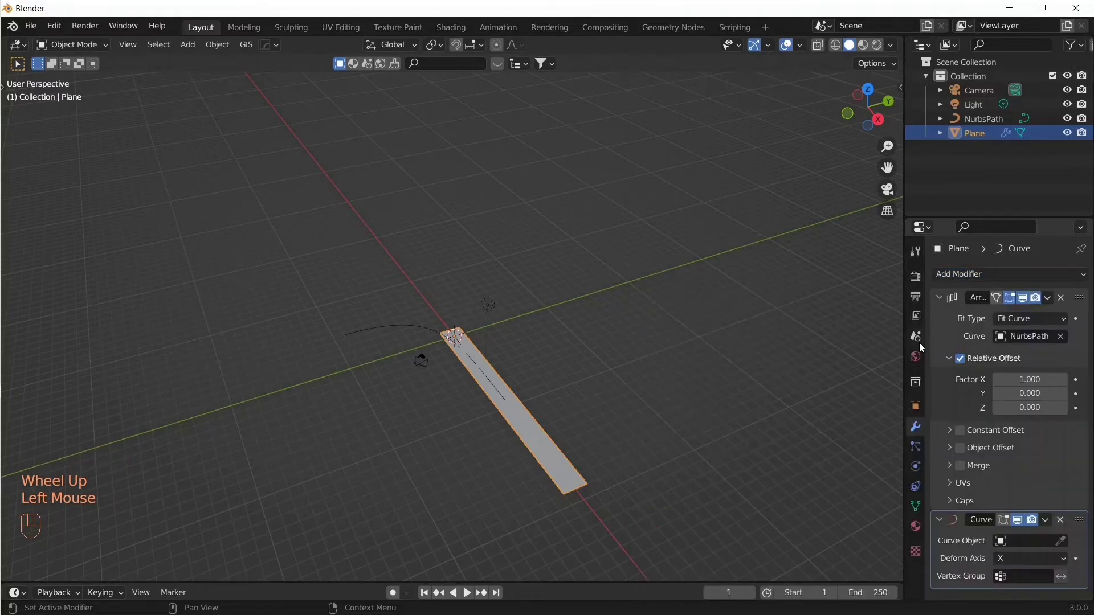
pyautogui.click(1023, 541)
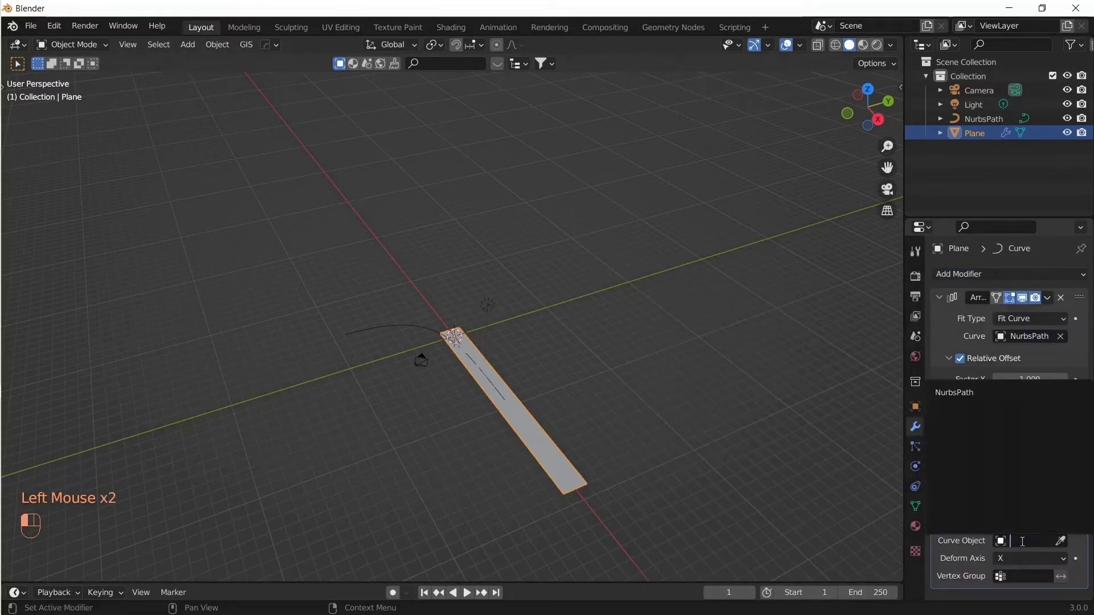
pyautogui.click(985, 391)
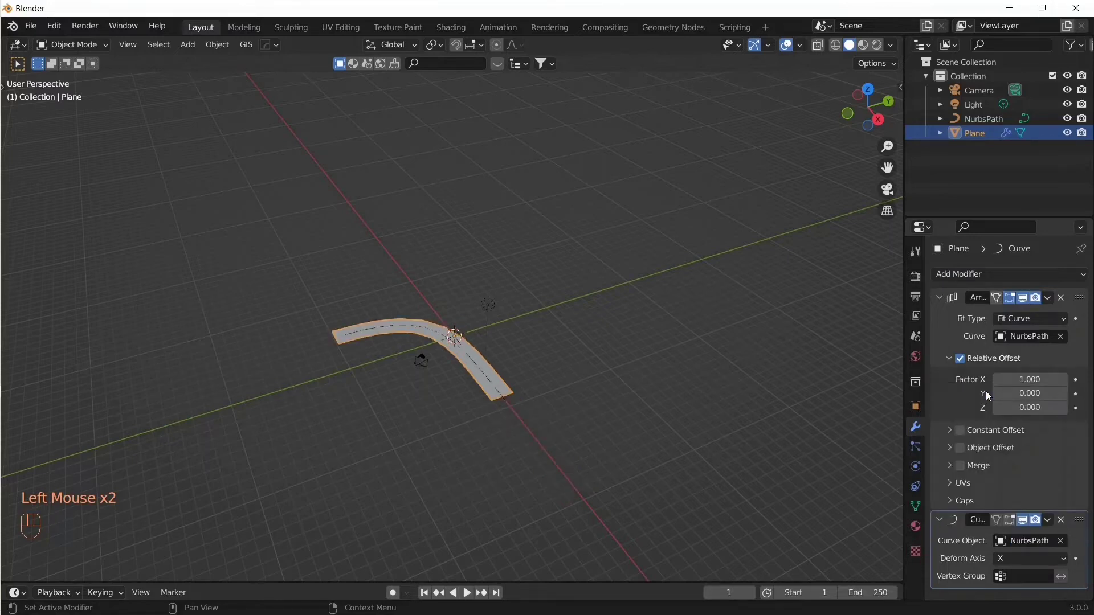
pyautogui.keyDown('shift'); pyautogui.moveTo(673, 450); pyautogui.dragTo(649, 405, button='middle'); pyautogui.keyUp('shift')
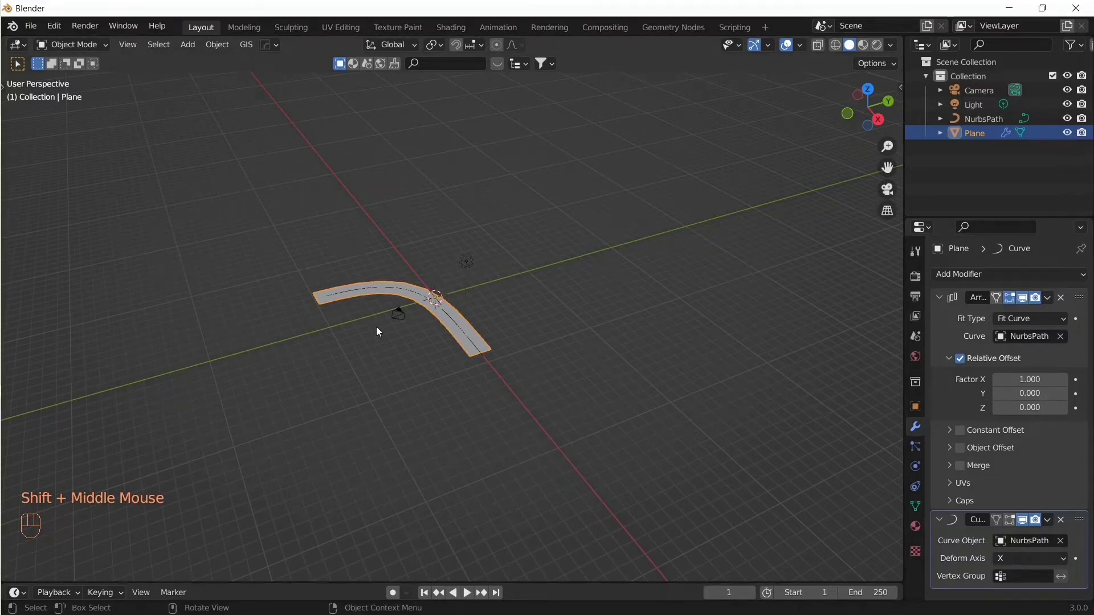
pyautogui.scroll(3, 420, 368)
pyautogui.keyDown('shift'); pyautogui.moveTo(420, 368); pyautogui.dragTo(453, 379, button='middle'); pyautogui.keyUp('shift')
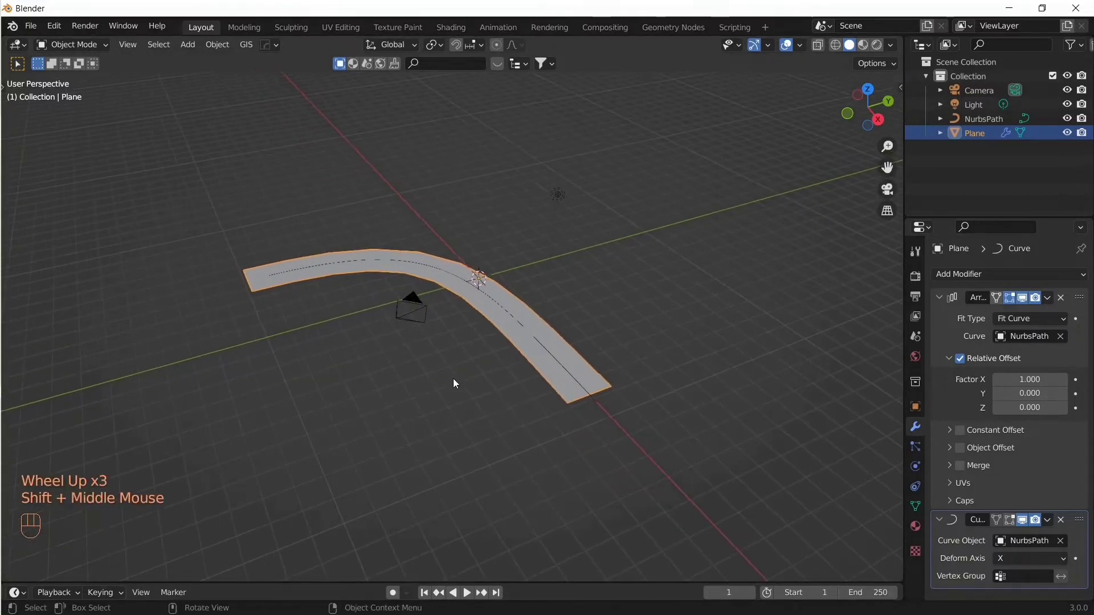
pyautogui.scroll(1, 455, 374)
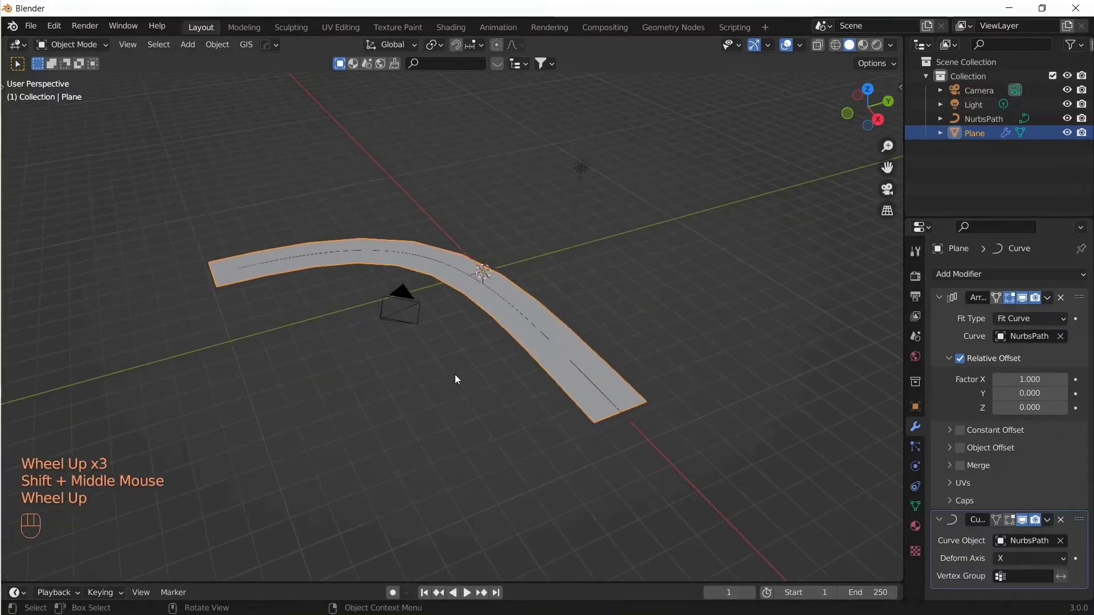
pyautogui.click(575, 367)
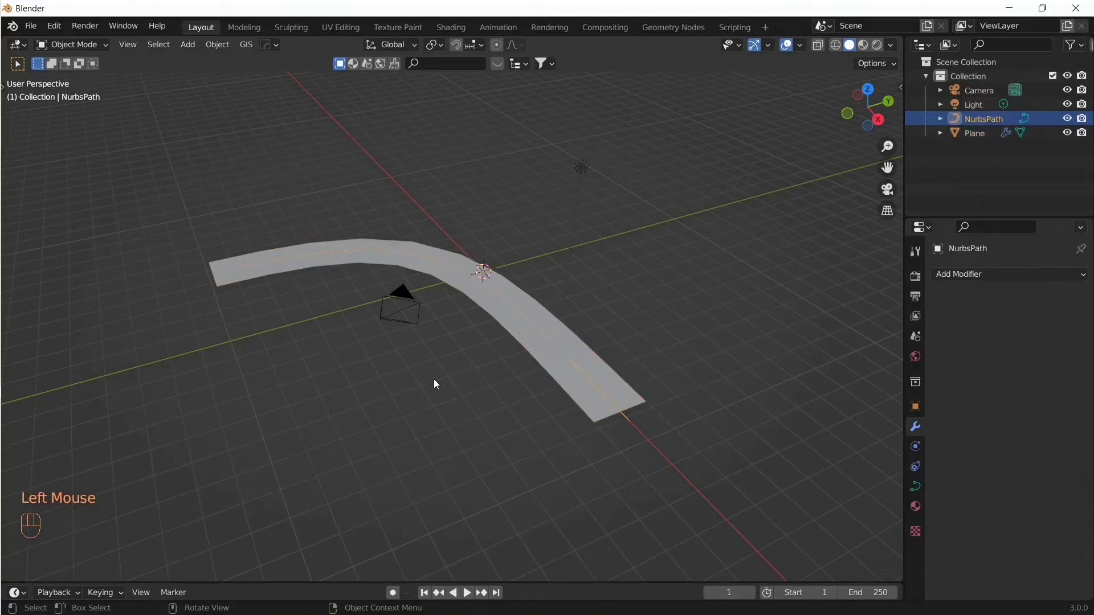
pyautogui.press('KP_7')
pyautogui.scroll(-2, 422, 379)
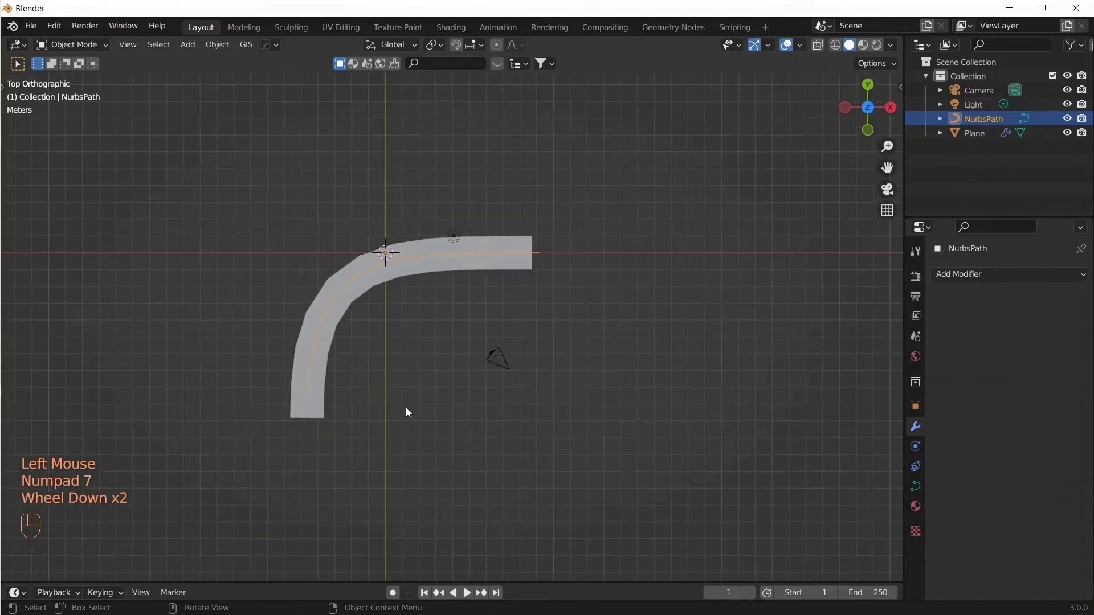
pyautogui.press('g')
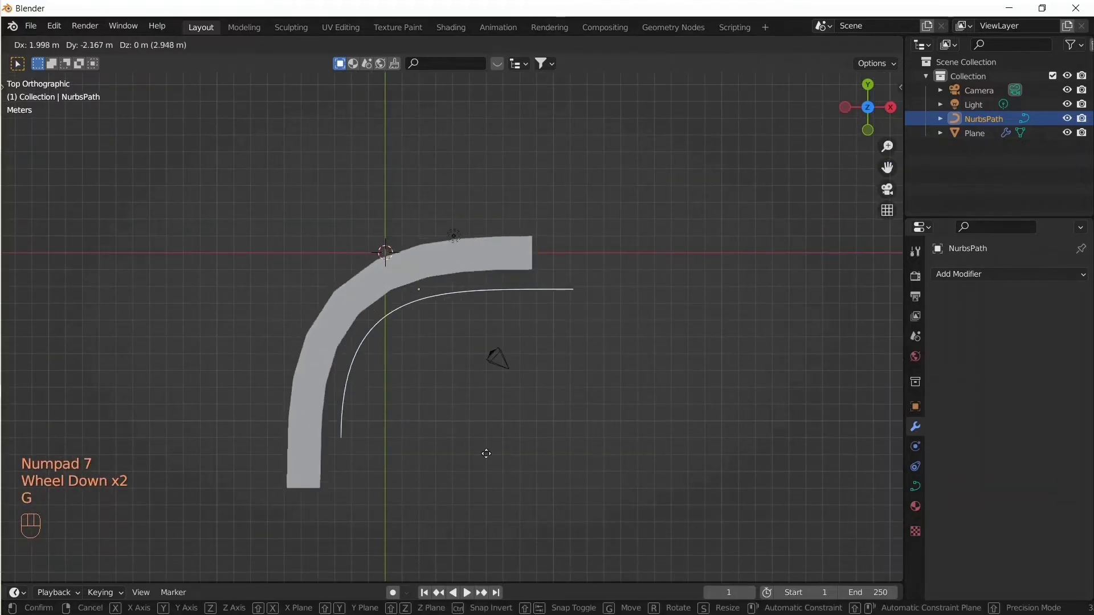
pyautogui.click(556, 500)
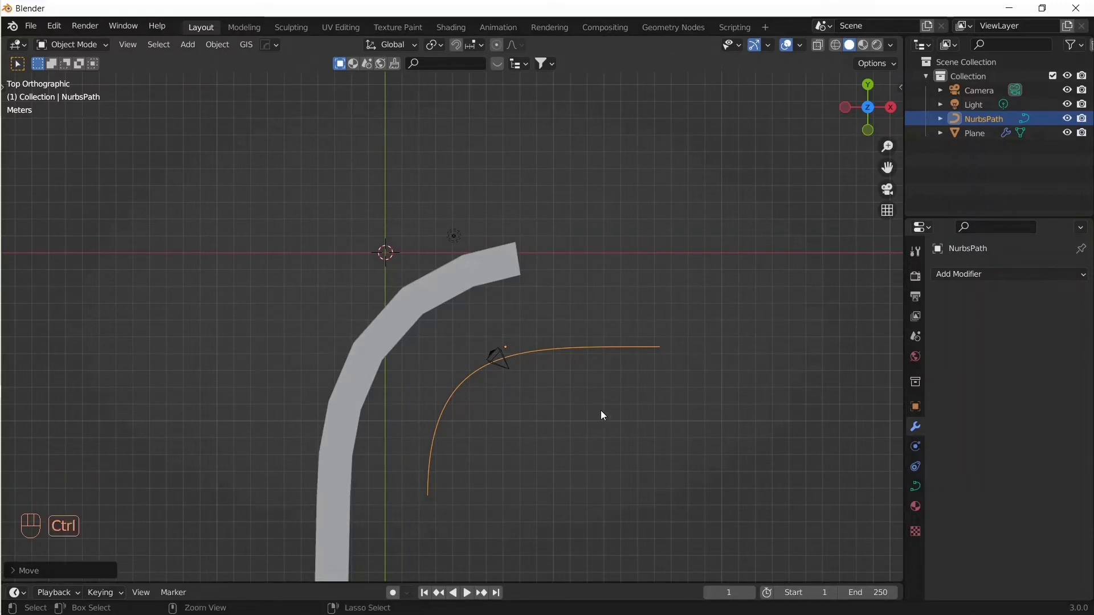
pyautogui.hotkey('ctrl', 'a')
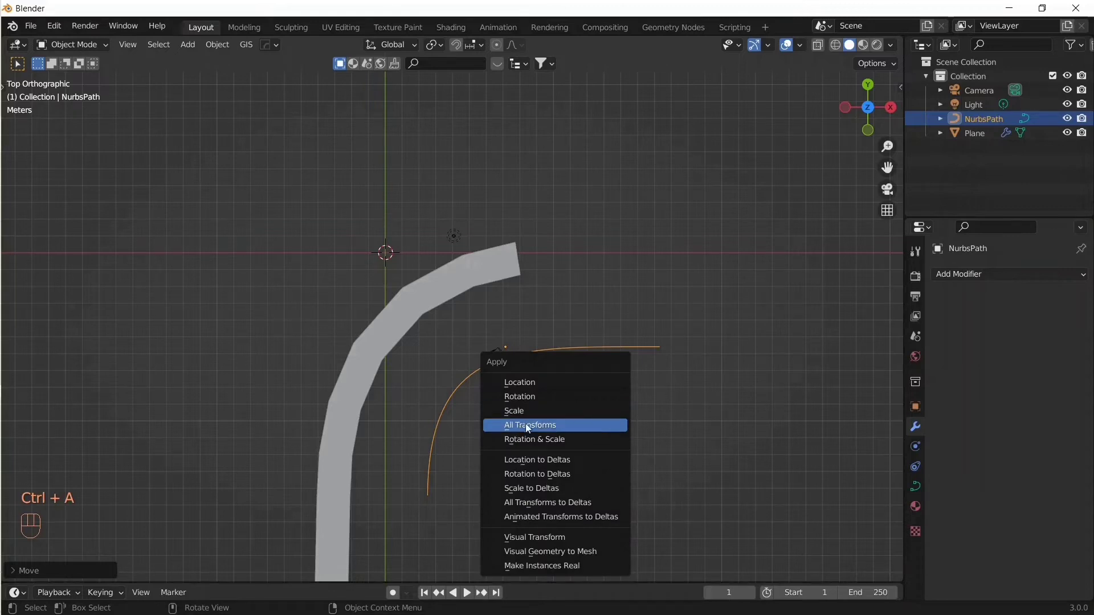
pyautogui.click(566, 425)
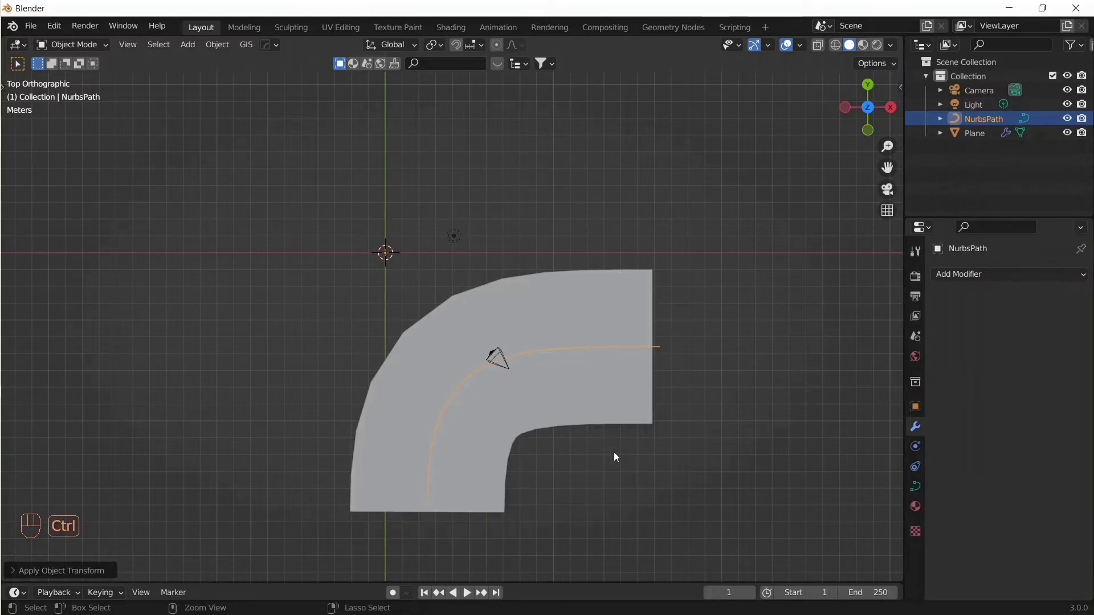
pyautogui.hotkey('ctrl', 'z')
pyautogui.hotkey('ctrl', 'z')
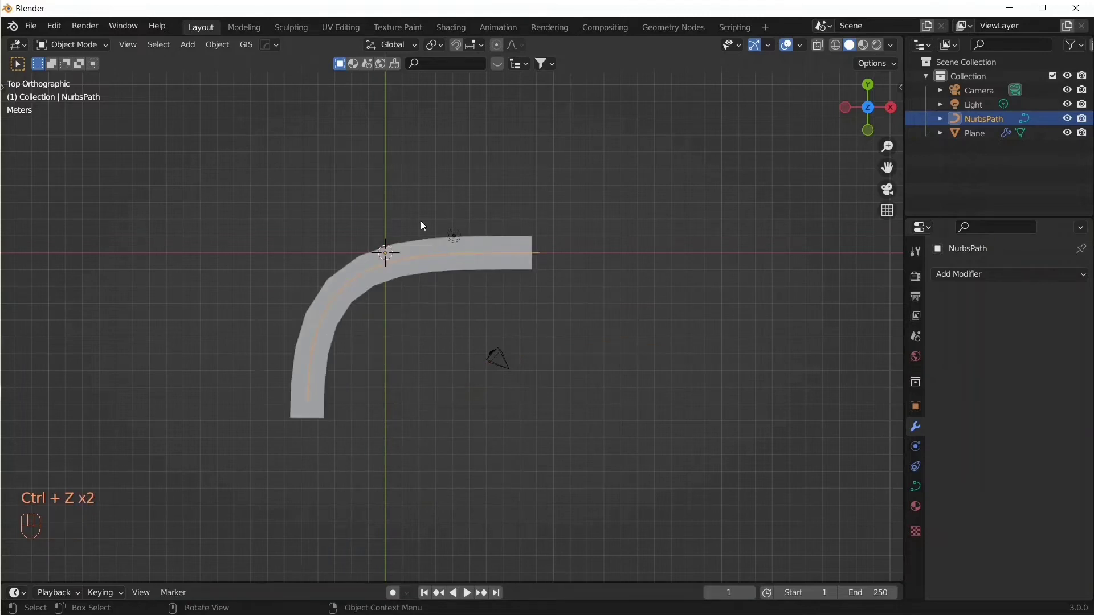
# Step: Select all the path's points in Edit Mode, and show the N panel Item tab with scale 4.592. Return to Object Mode
pyautogui.click(84, 43)
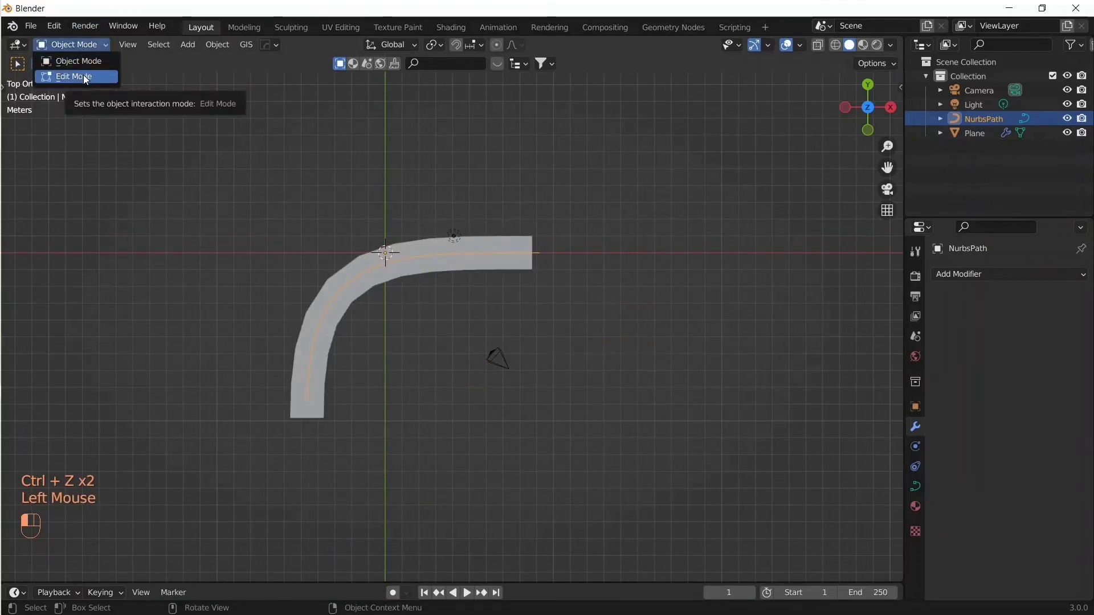
pyautogui.click(83, 76)
pyautogui.press('a')
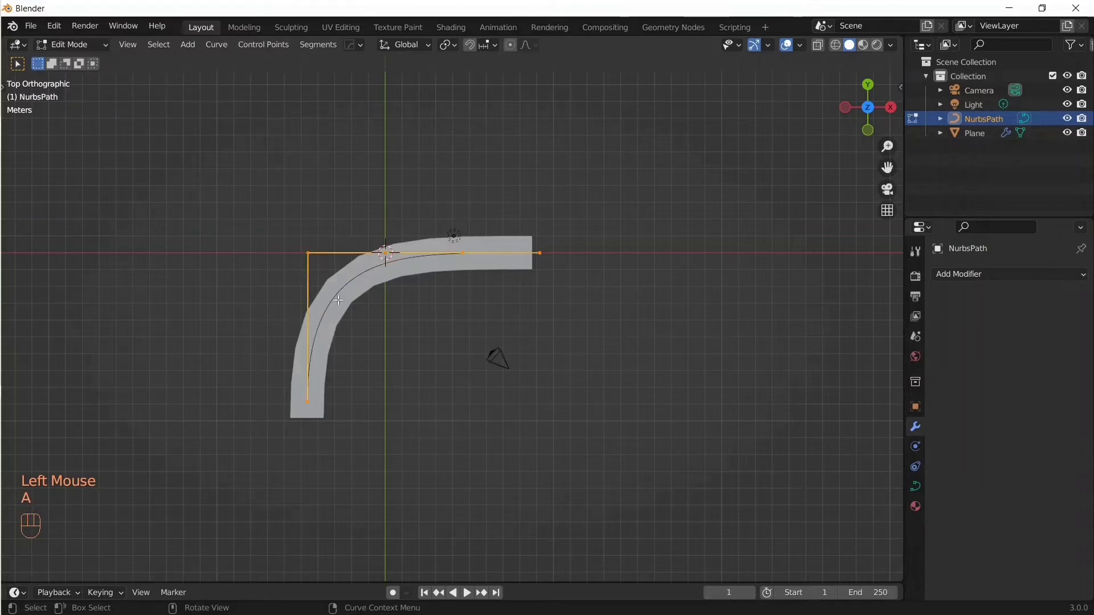
pyautogui.press('n')
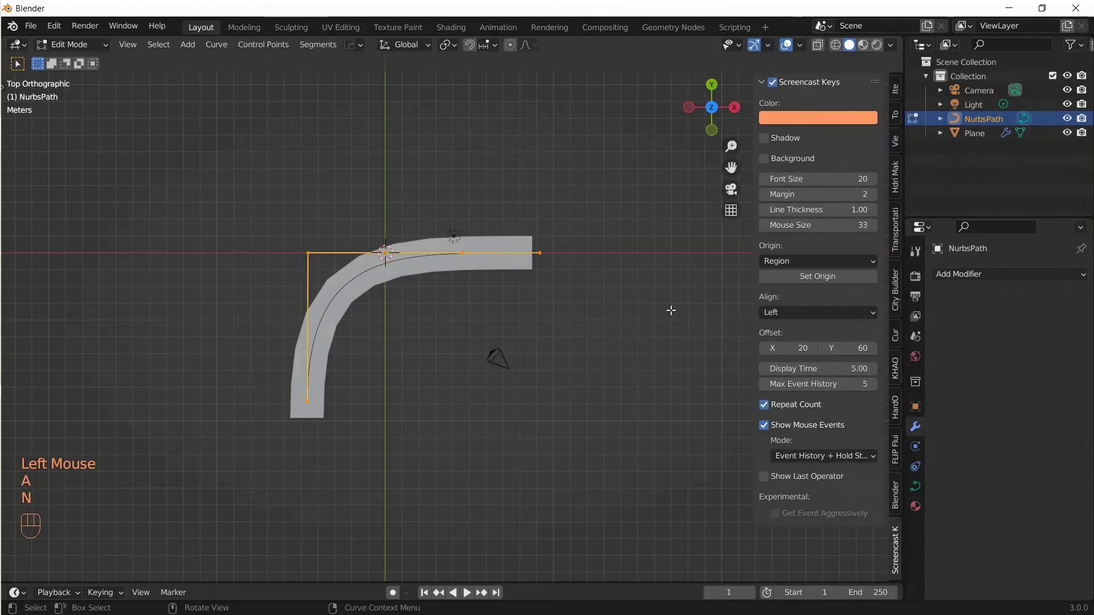
pyautogui.click(895, 94)
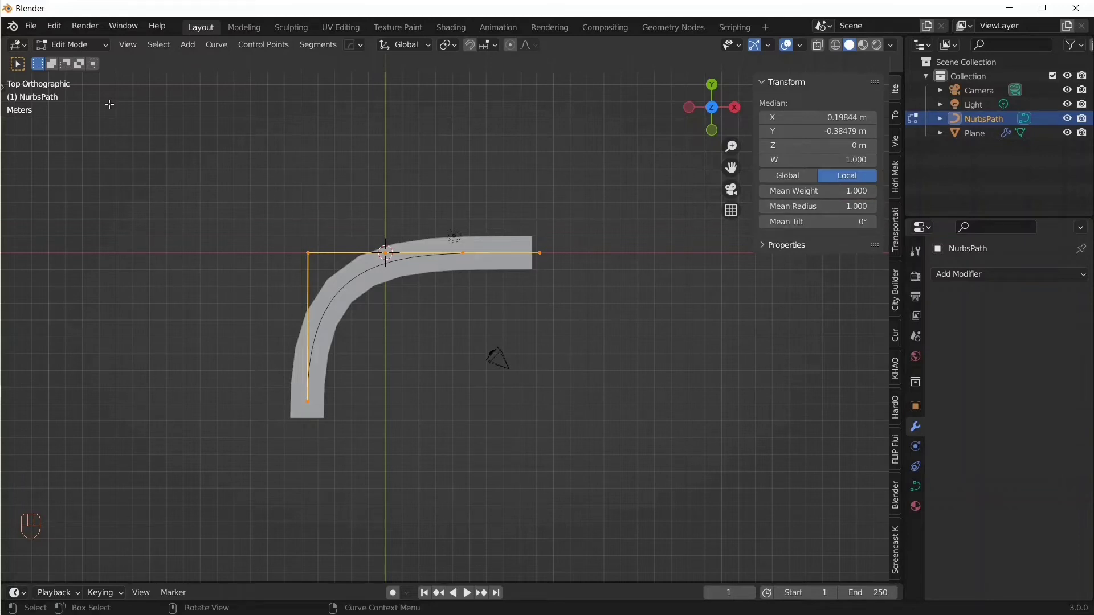
pyautogui.click(79, 44)
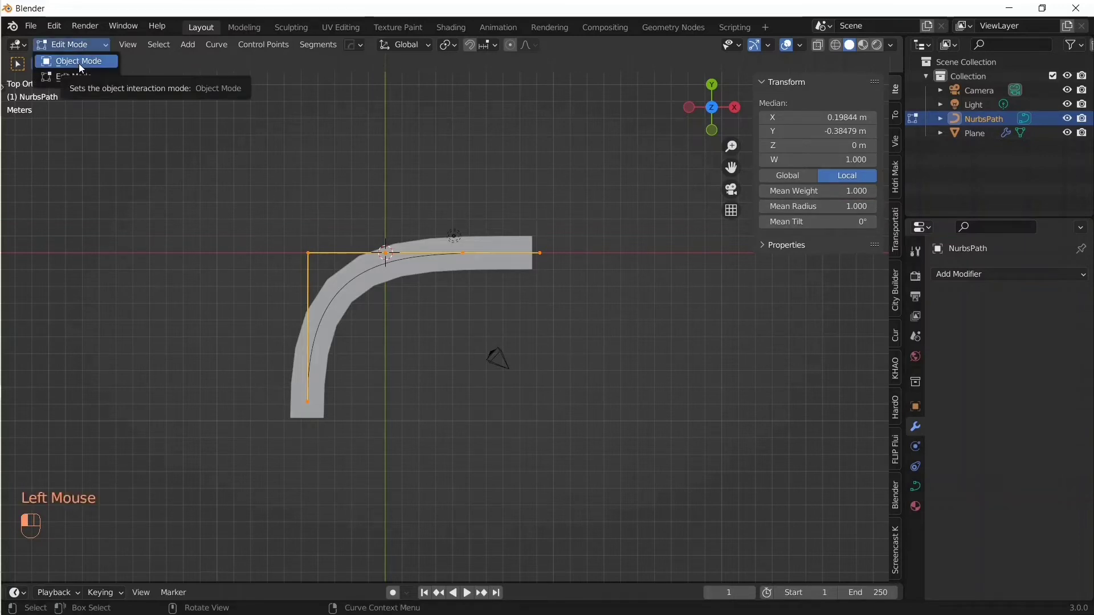
pyautogui.click(79, 63)
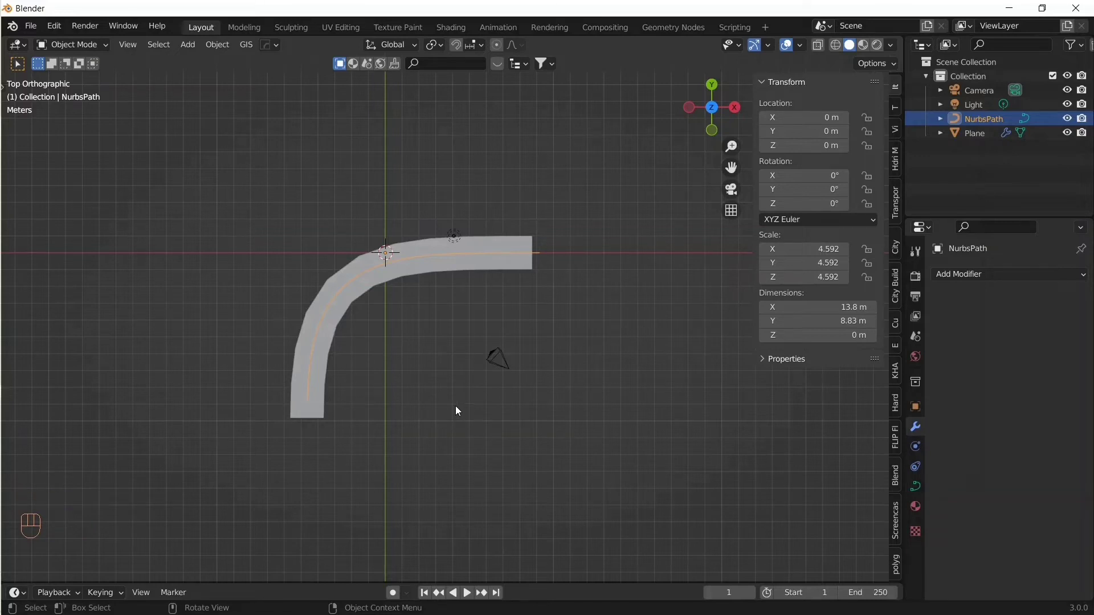
# Step: Move the NurbsPath down and right of the strip and apply all its transforms
pyautogui.press('g')
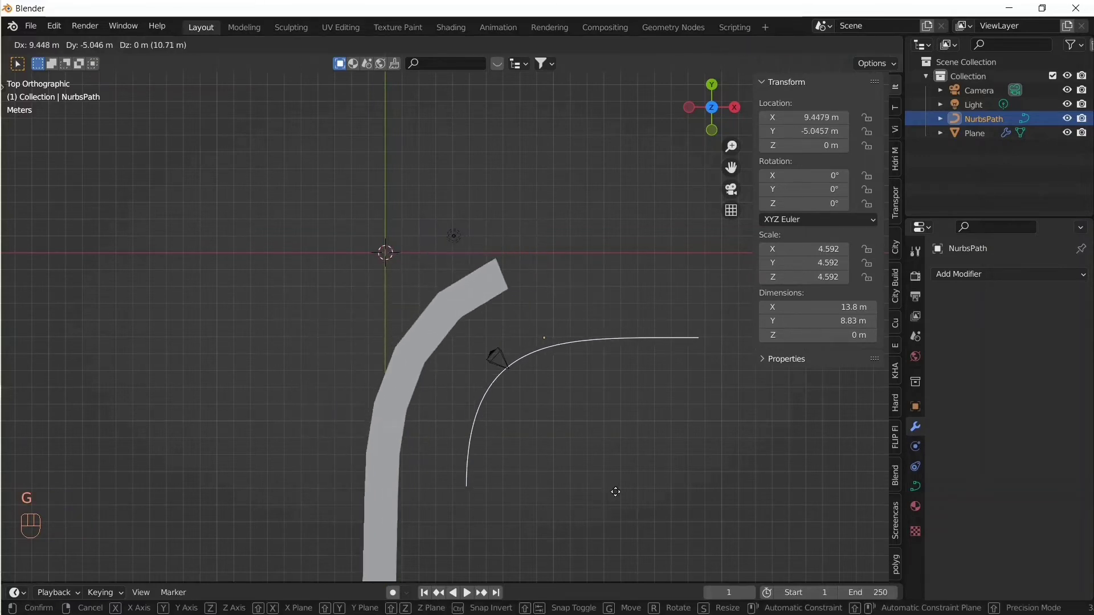
pyautogui.click(616, 495)
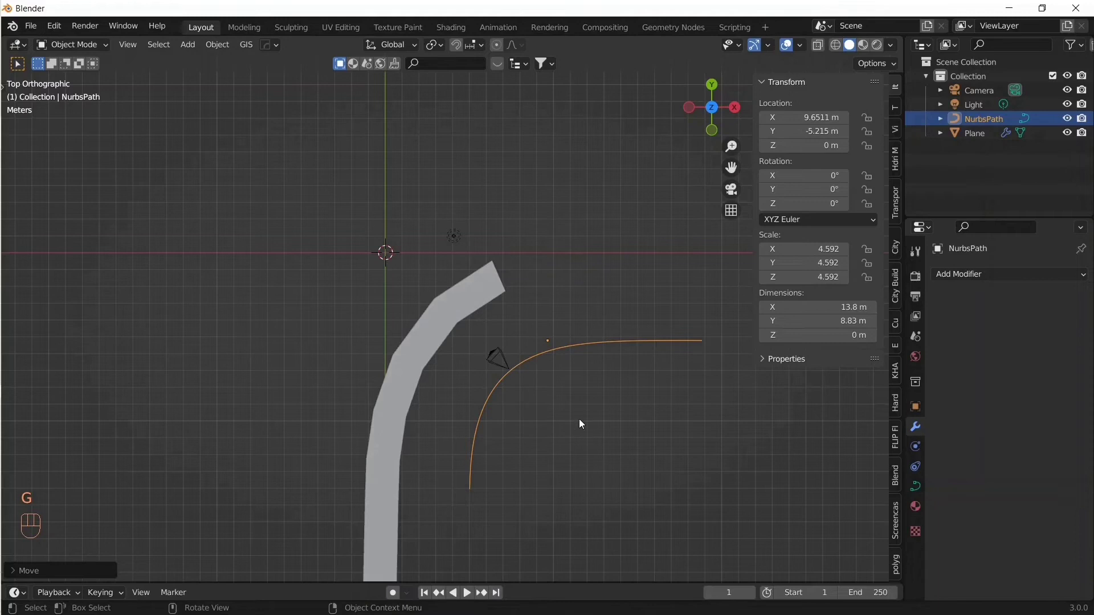
pyautogui.hotkey('ctrl', 'a')
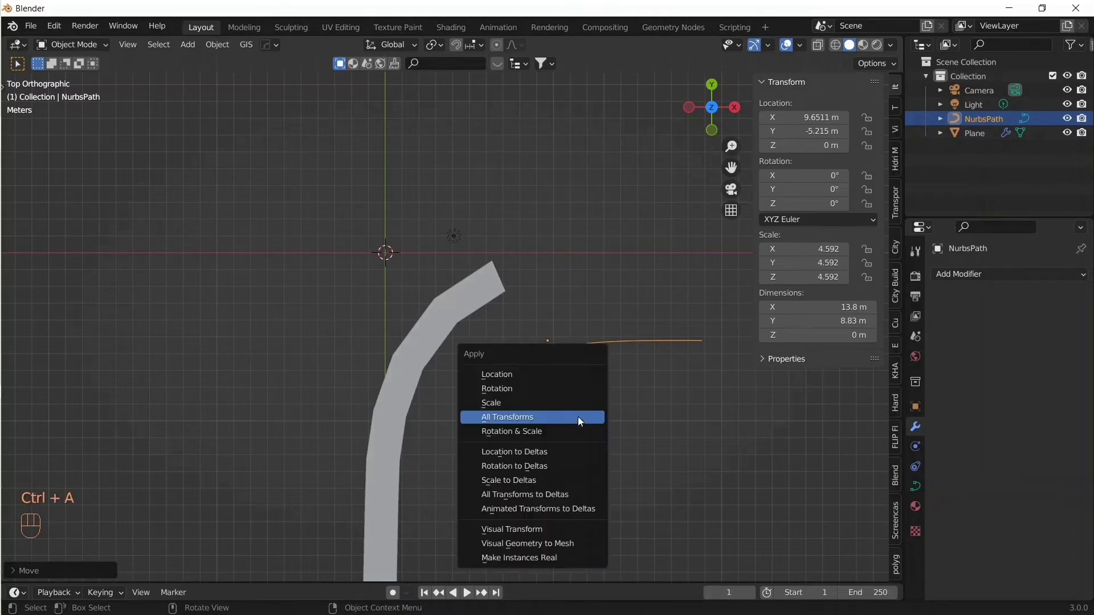
pyautogui.click(541, 420)
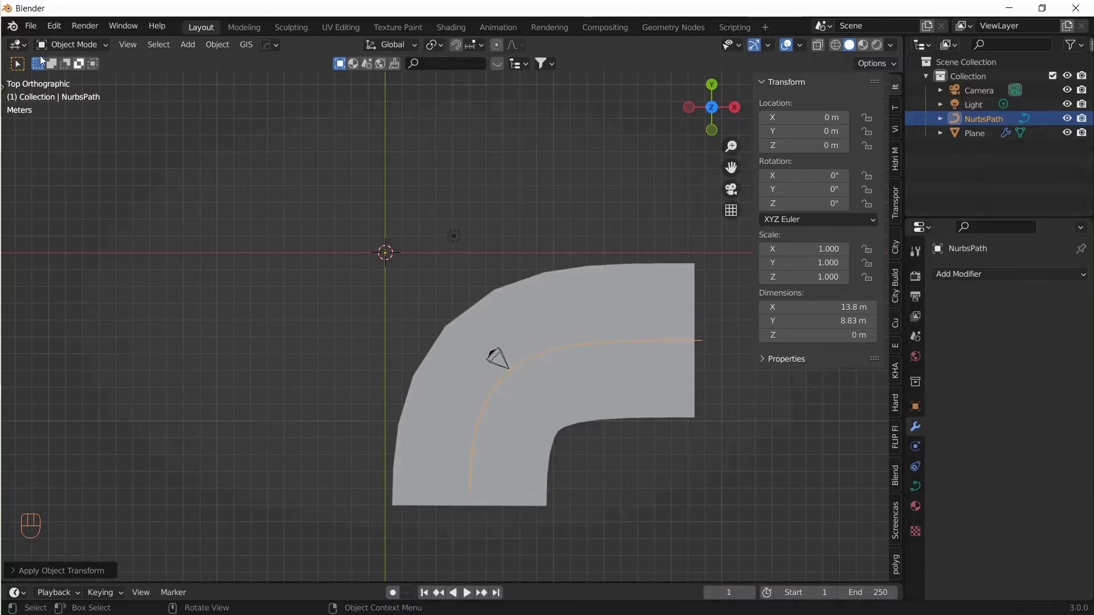
# Step: Switch the path into Edit Mode to check it, then return to Object Mode
pyautogui.click(79, 47)
pyautogui.click(85, 79)
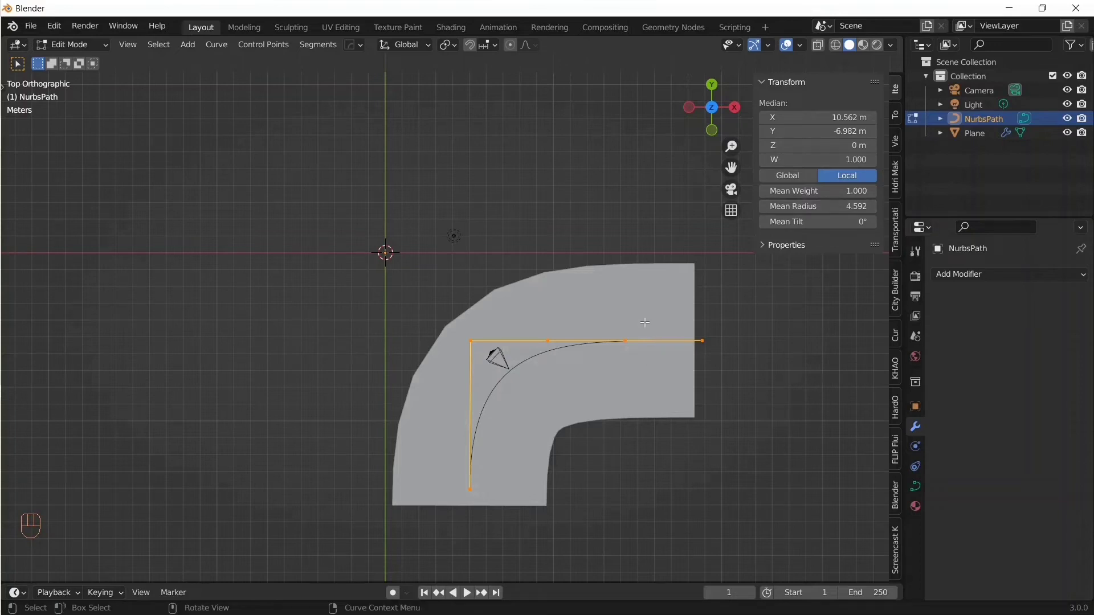
pyautogui.click(71, 44)
pyautogui.click(69, 54)
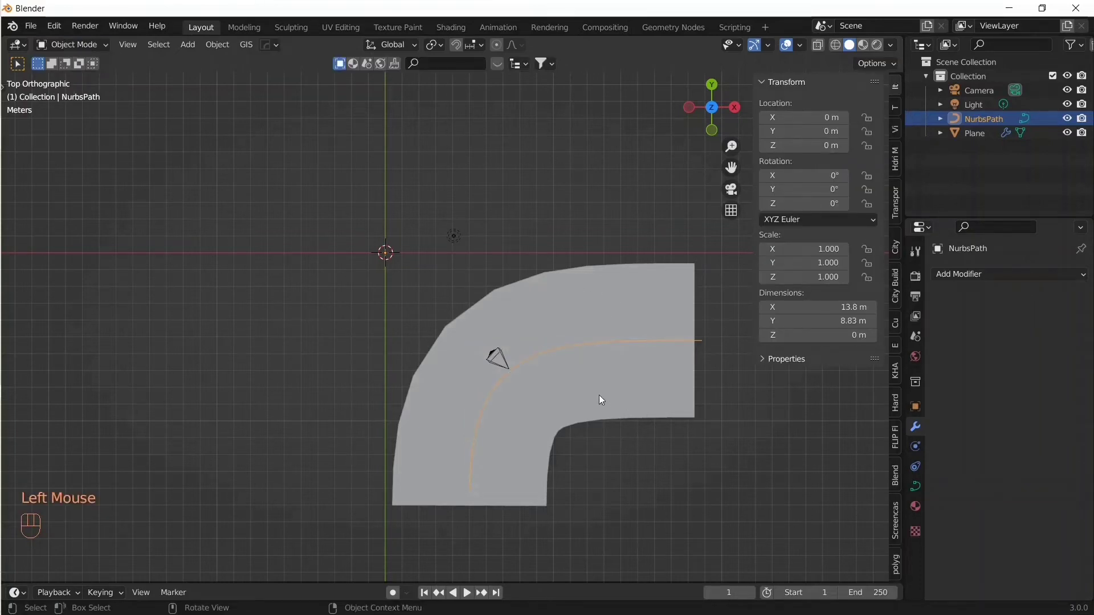
# Step: Check the path's radius in Edit Mode, then uncheck Curve Deform Radius in its Shape settings
pyautogui.click(915, 486)
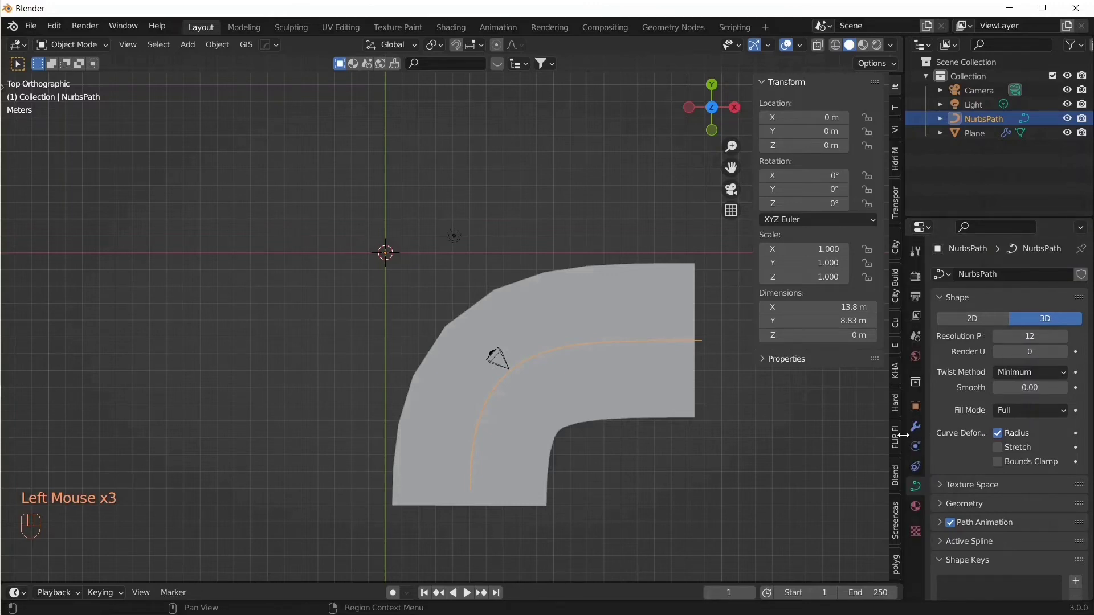
pyautogui.moveTo(902, 436); pyautogui.dragTo(835, 434)
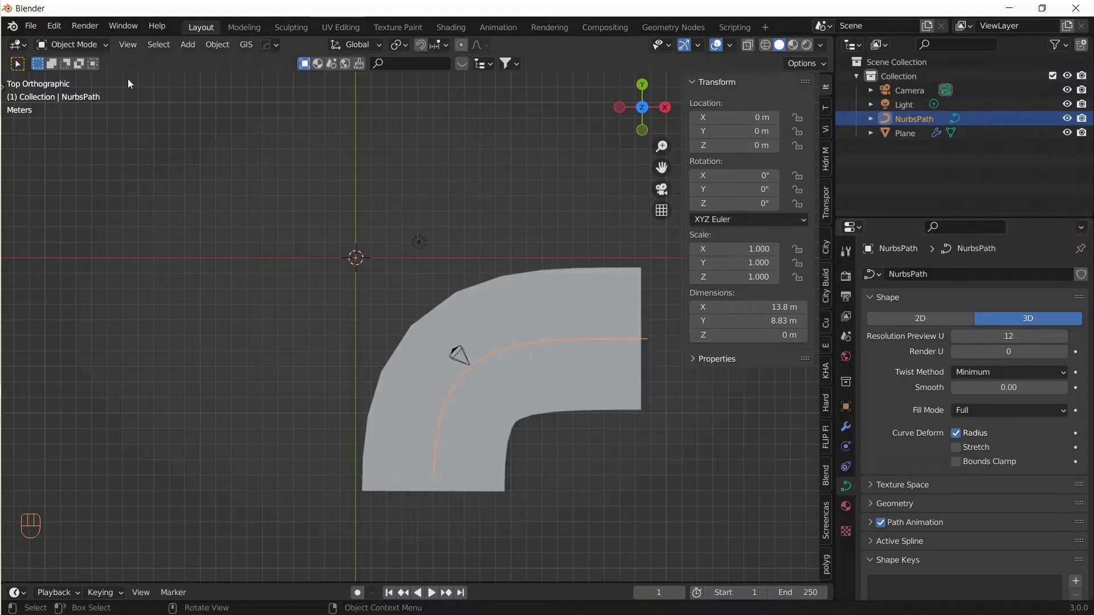
pyautogui.click(102, 45)
pyautogui.click(94, 76)
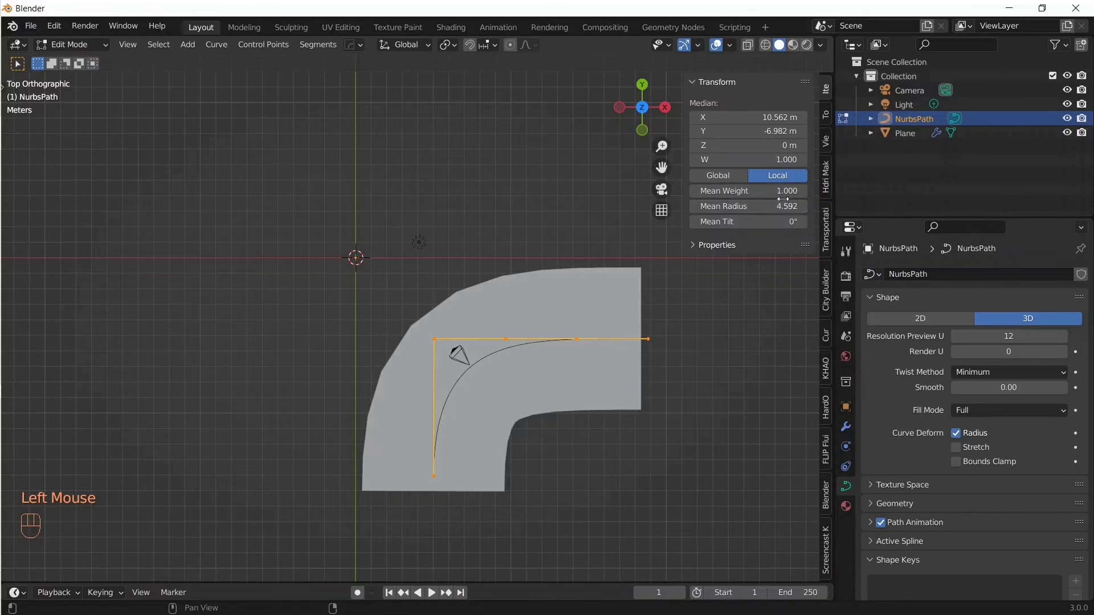
pyautogui.moveTo(63, 45); pyautogui.dragTo(73, 60)
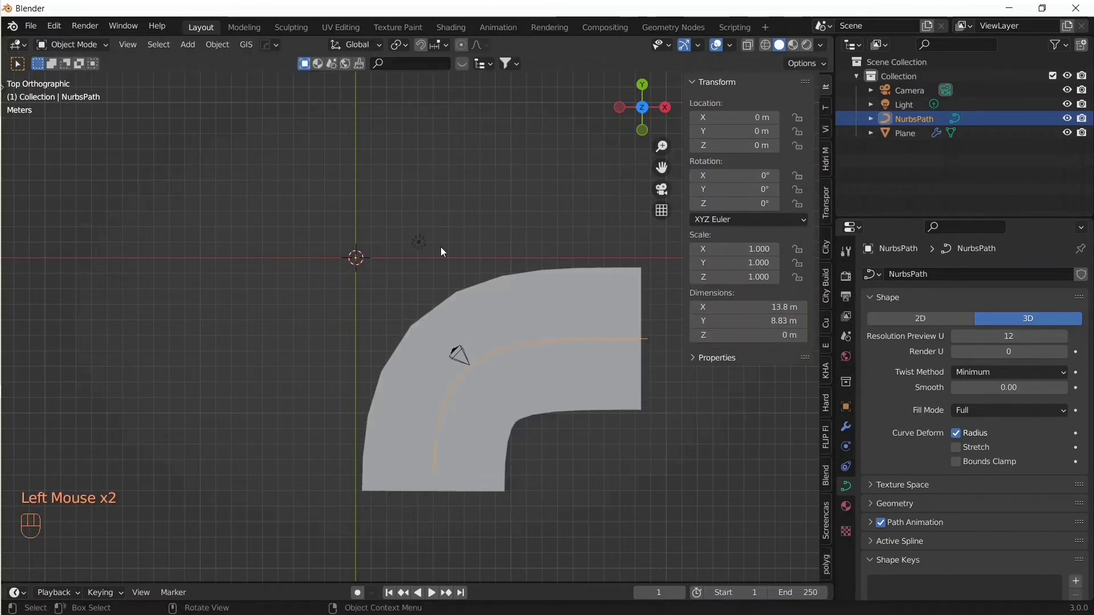
pyautogui.click(957, 434)
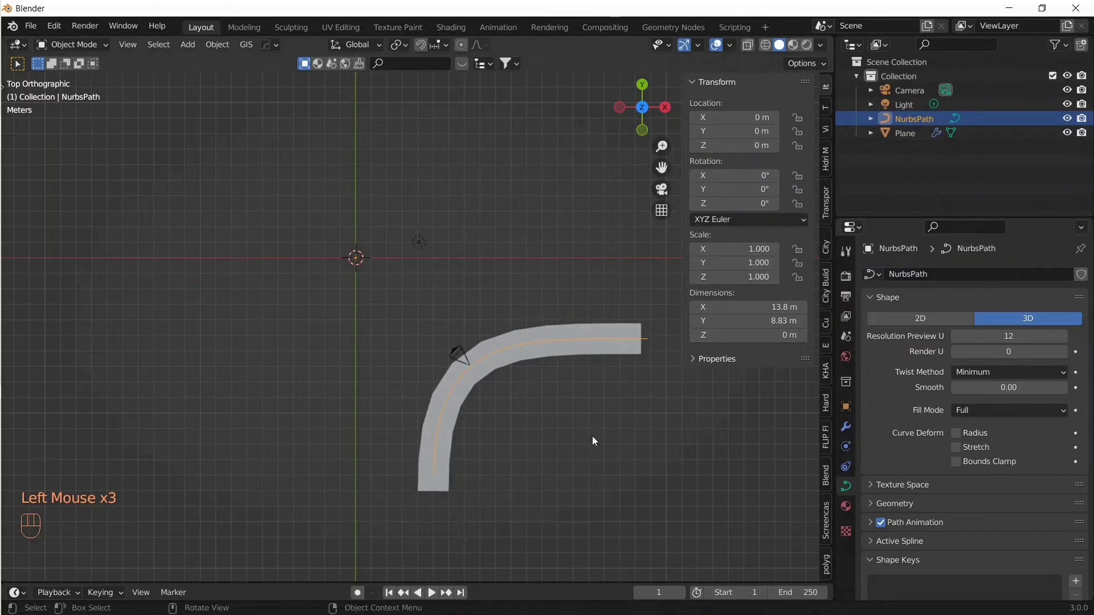
pyautogui.keyDown('shift'); pyautogui.moveTo(557, 466); pyautogui.dragTo(474, 416, button='middle'); pyautogui.keyUp('shift')
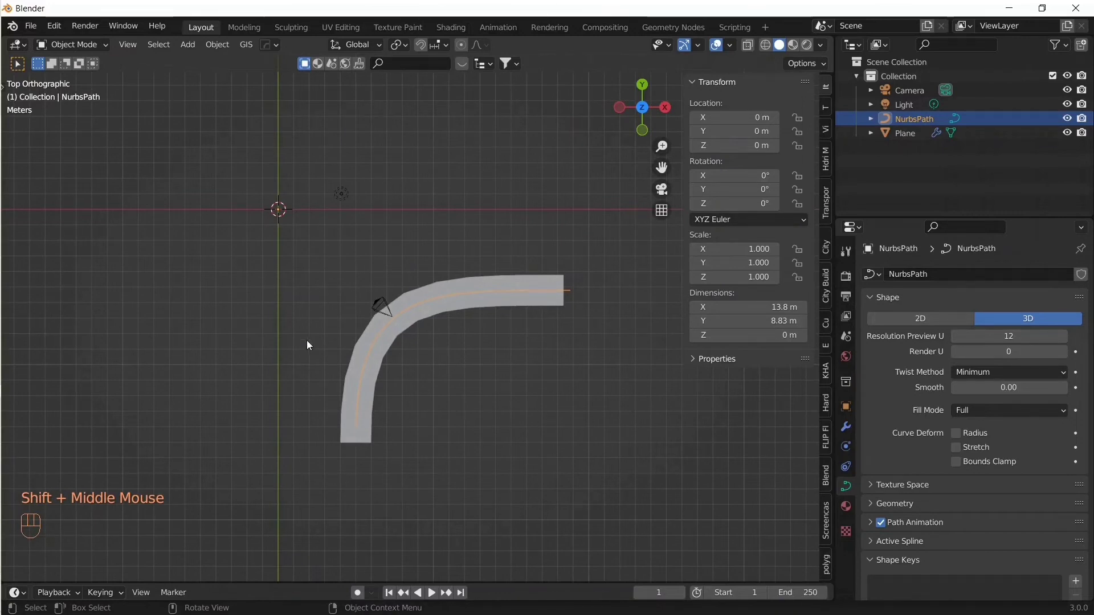
# Step: Rotate the NurbsPath to -49.7° in top view and apply all transforms
pyautogui.press('KP_7')
pyautogui.press('r')
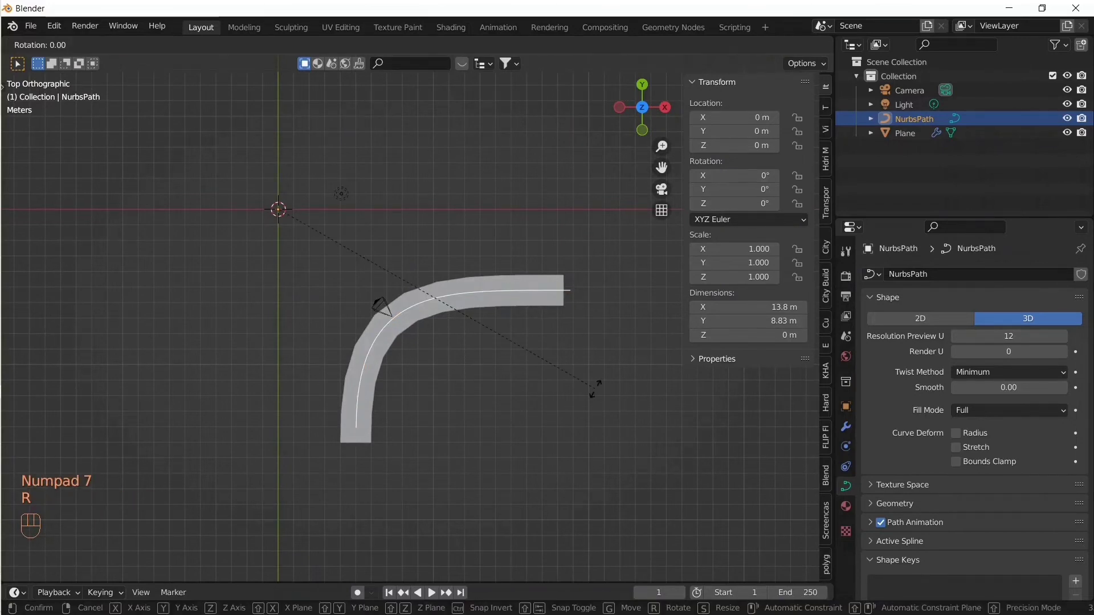
pyautogui.click(319, 425)
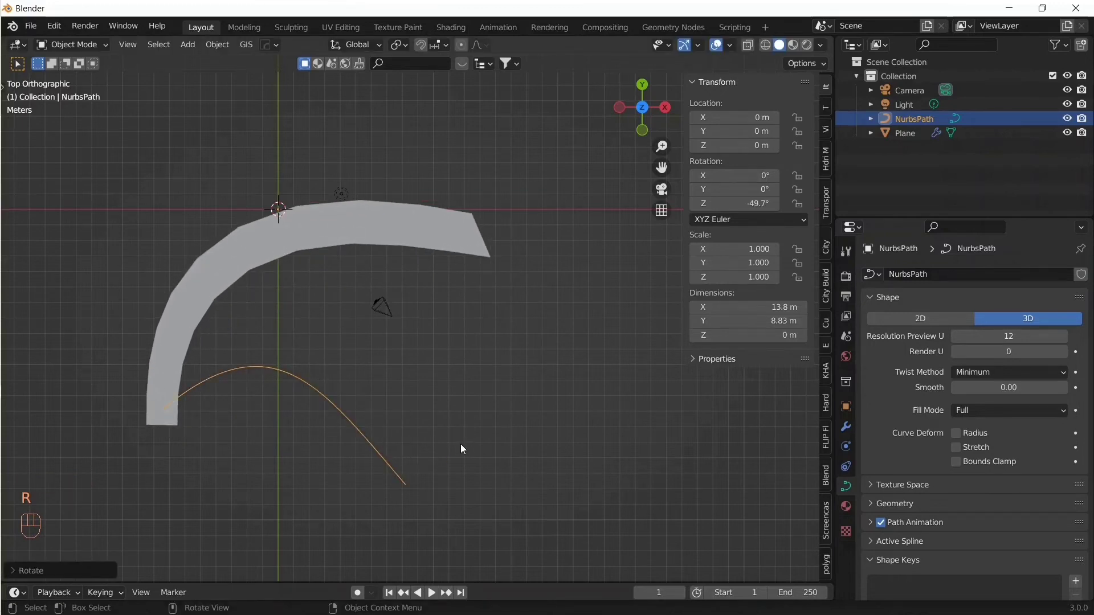
pyautogui.hotkey('ctrl', 'a')
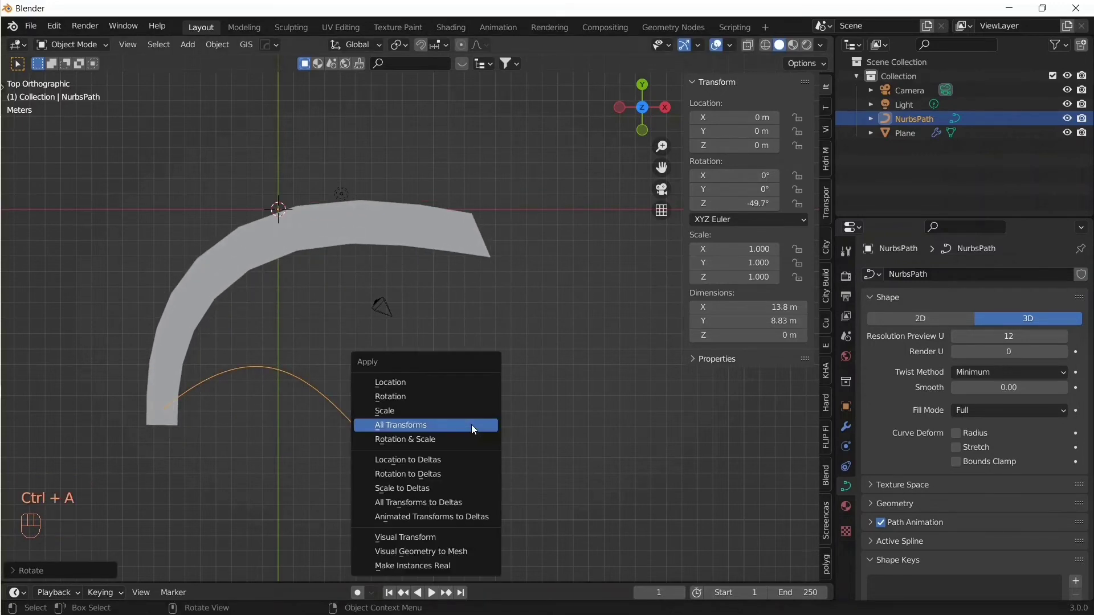
pyautogui.click(435, 428)
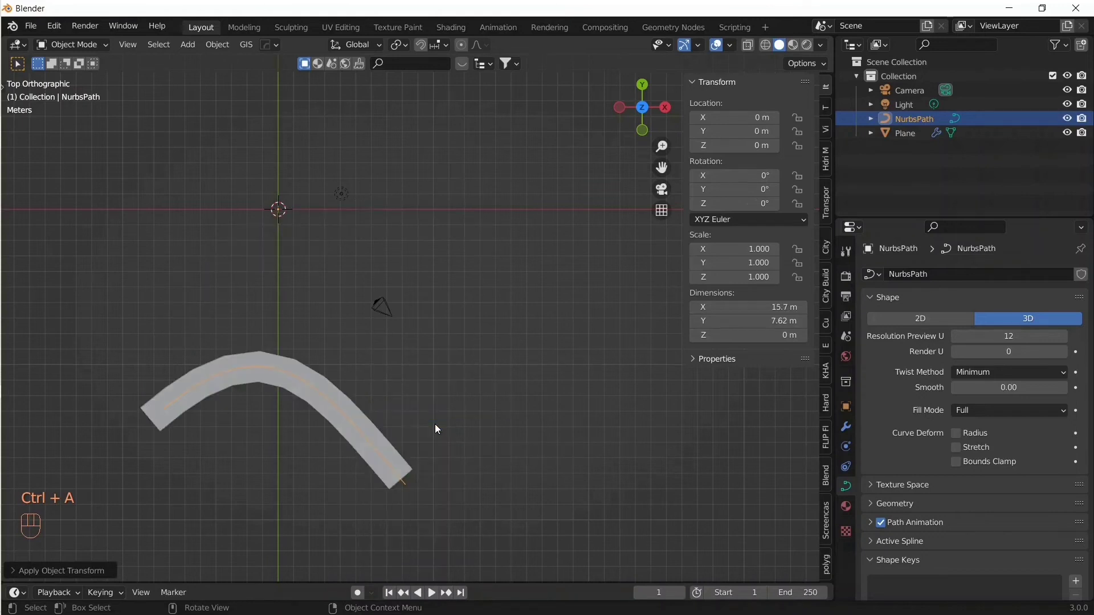
pyautogui.keyDown('shift'); pyautogui.moveTo(303, 449); pyautogui.dragTo(384, 375, button='middle'); pyautogui.keyUp('shift')
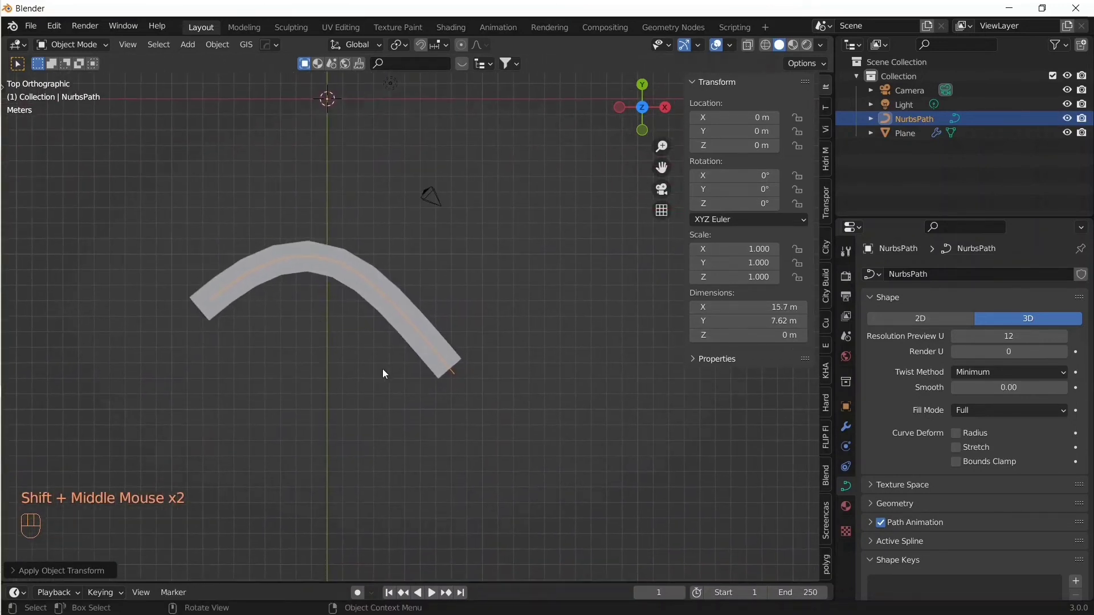
pyautogui.press('s')
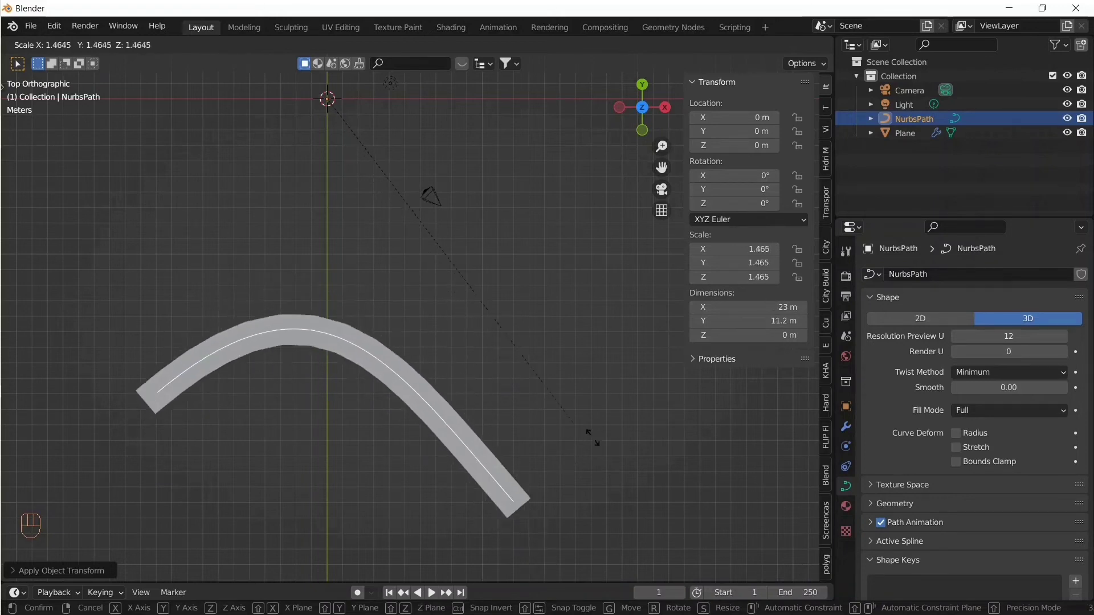
pyautogui.press('Escape')
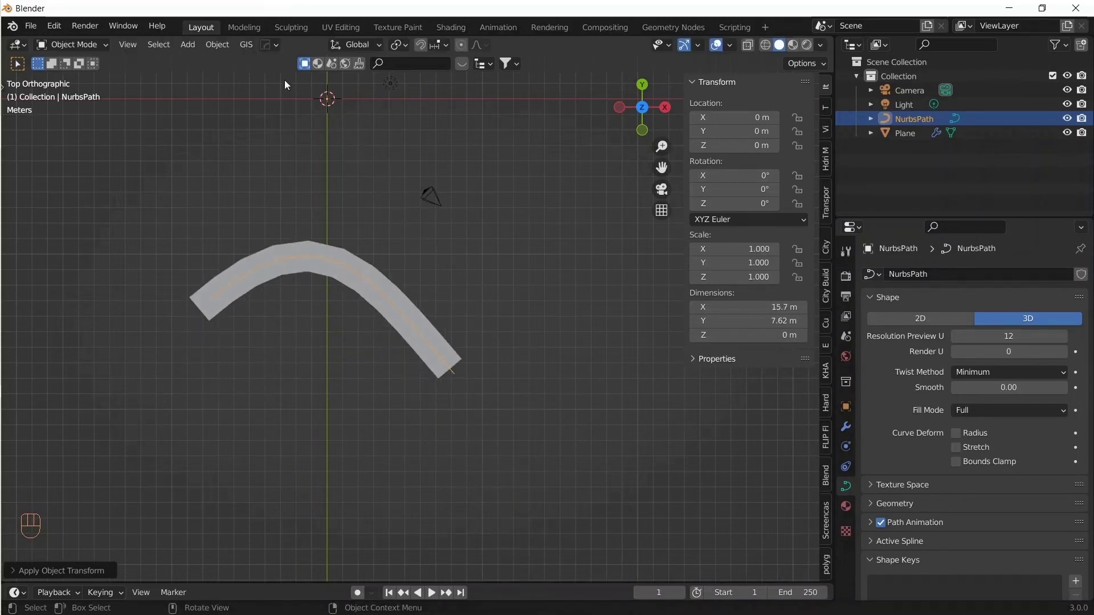
# Step: Set the path's origin to its geometry, scale it by 2.717 and apply the transforms
pyautogui.click(217, 45)
pyautogui.moveTo(343, 81)
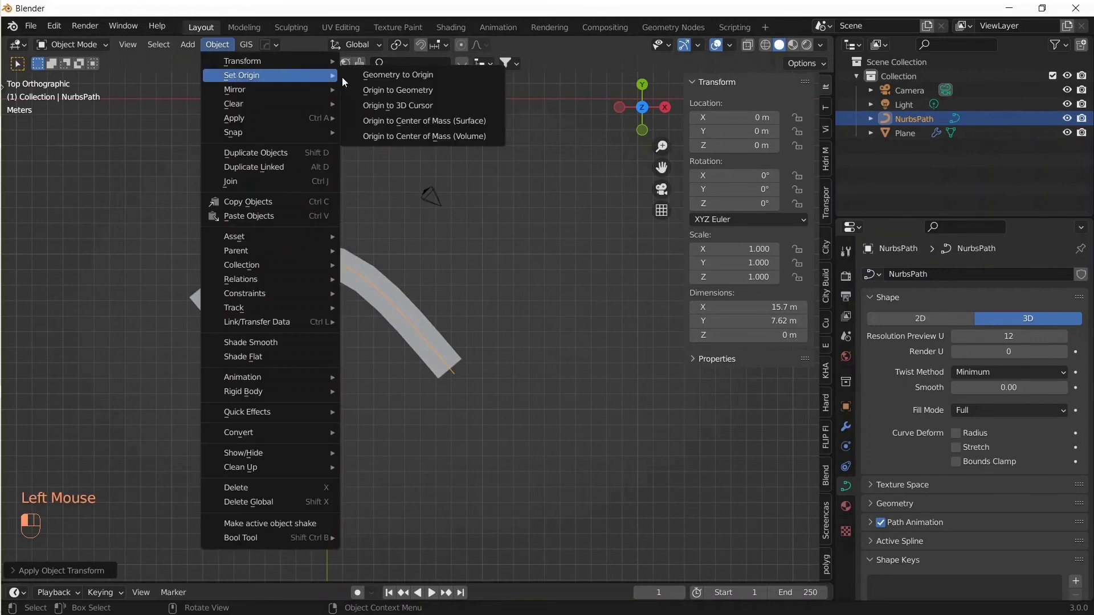
pyautogui.click(409, 89)
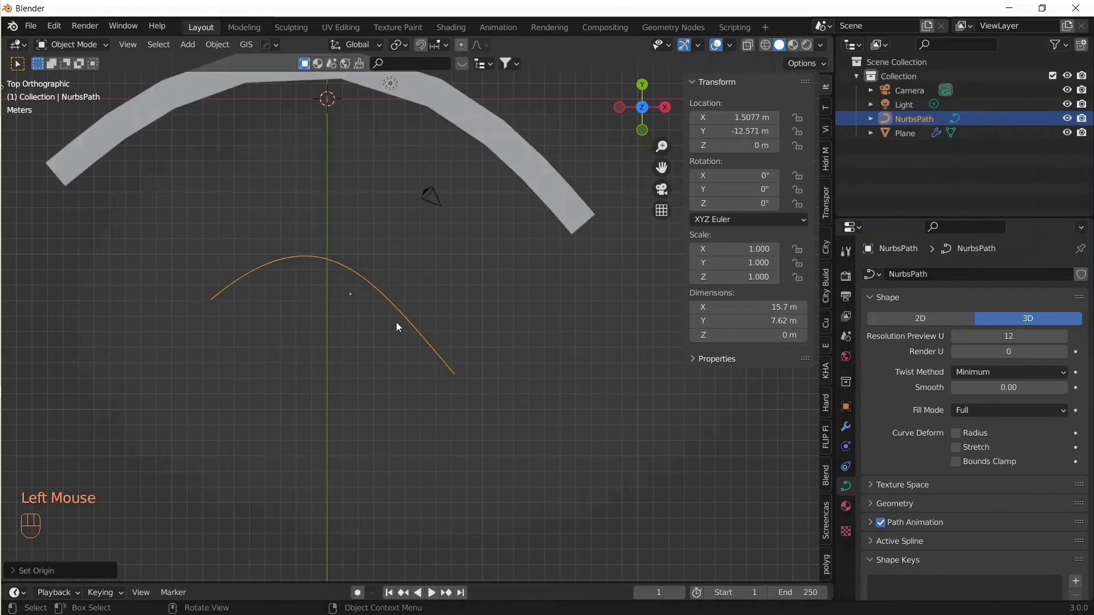
pyautogui.press('s')
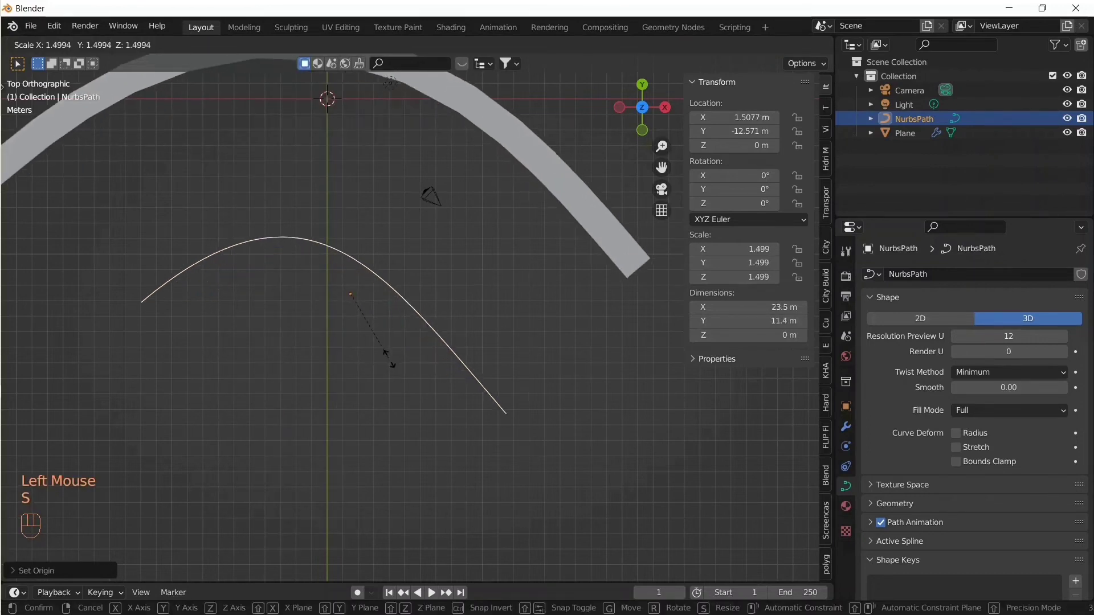
pyautogui.click(429, 406)
pyautogui.scroll(-2, 402, 378)
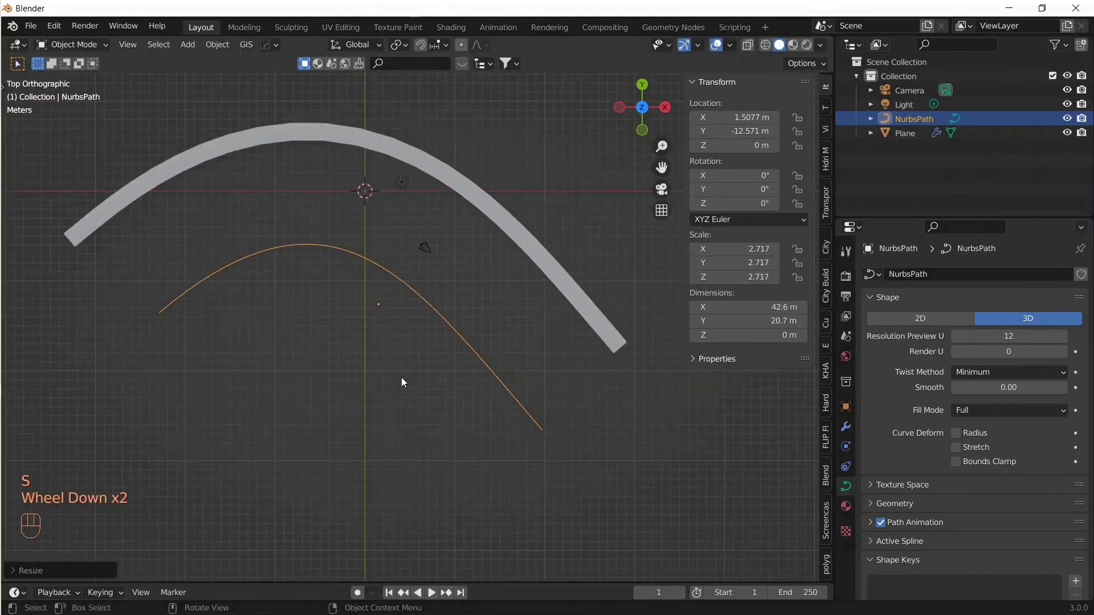
pyautogui.hotkey('ctrl', 'a')
pyautogui.click(363, 274)
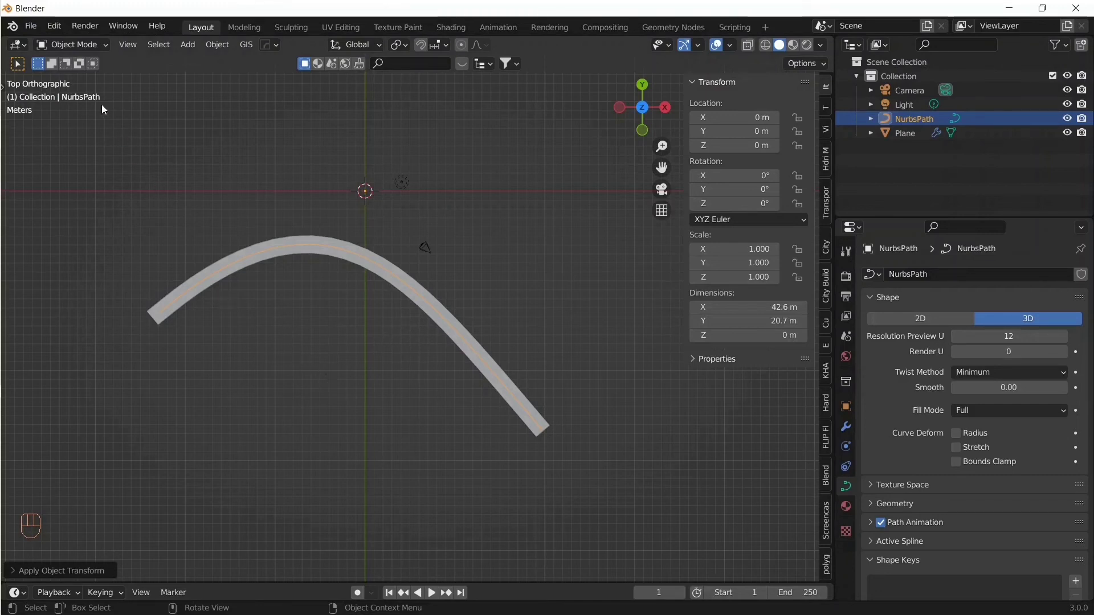
# Step: In Edit Mode, extrude a new control point from the path's end to form an S-bend
pyautogui.click(81, 41)
pyautogui.click(76, 74)
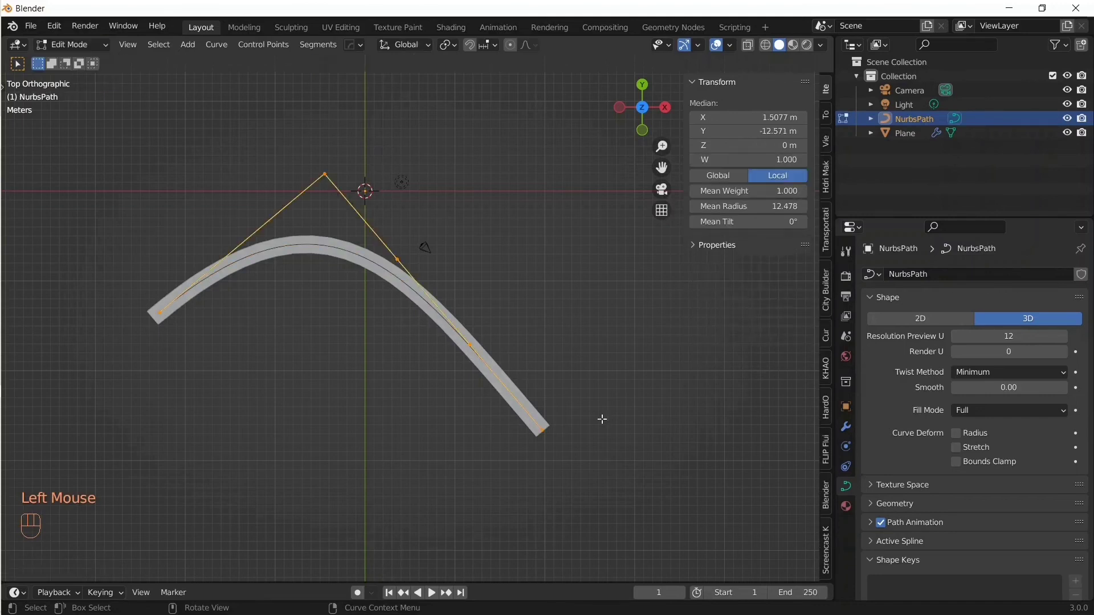
pyautogui.click(516, 417)
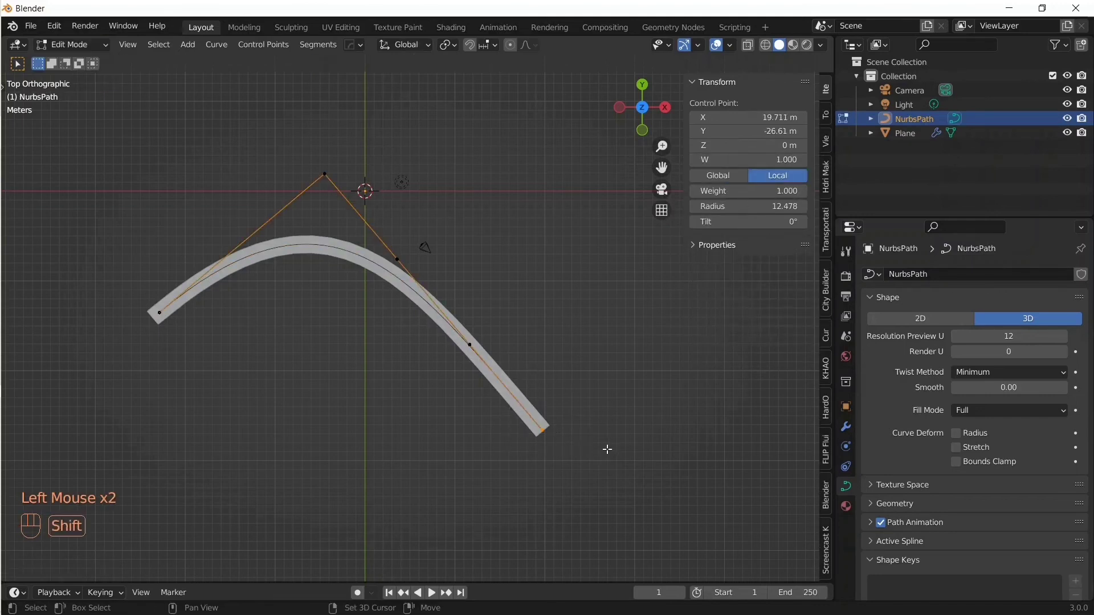
pyautogui.keyDown('shift'); pyautogui.moveTo(607, 449); pyautogui.dragTo(490, 435, button='middle'); pyautogui.keyUp('shift')
pyautogui.scroll(-2, 420, 439)
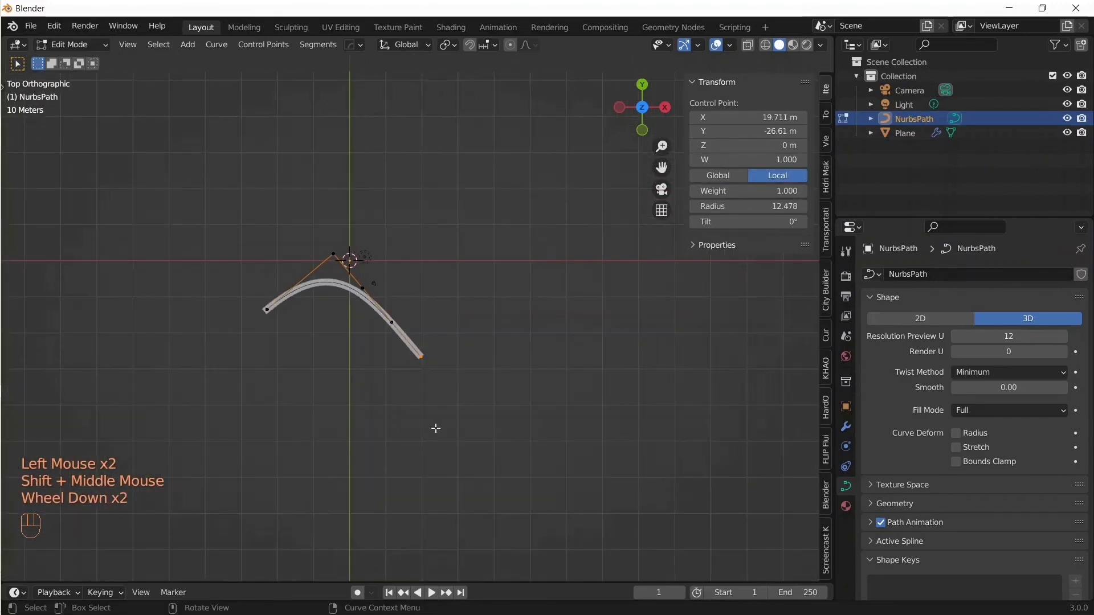
pyautogui.press('e')
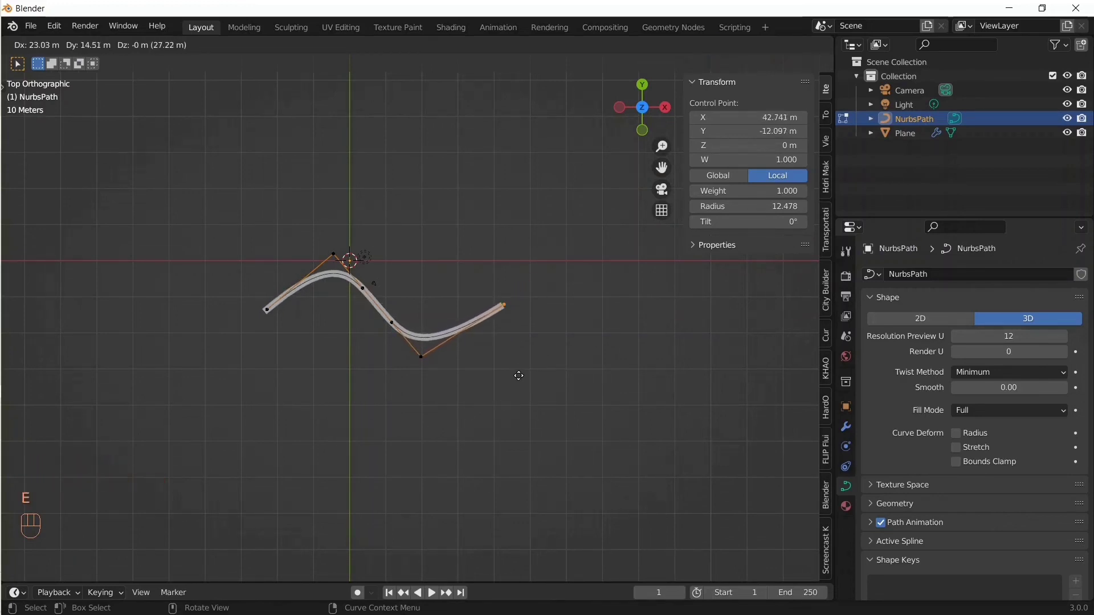
pyautogui.click(516, 376)
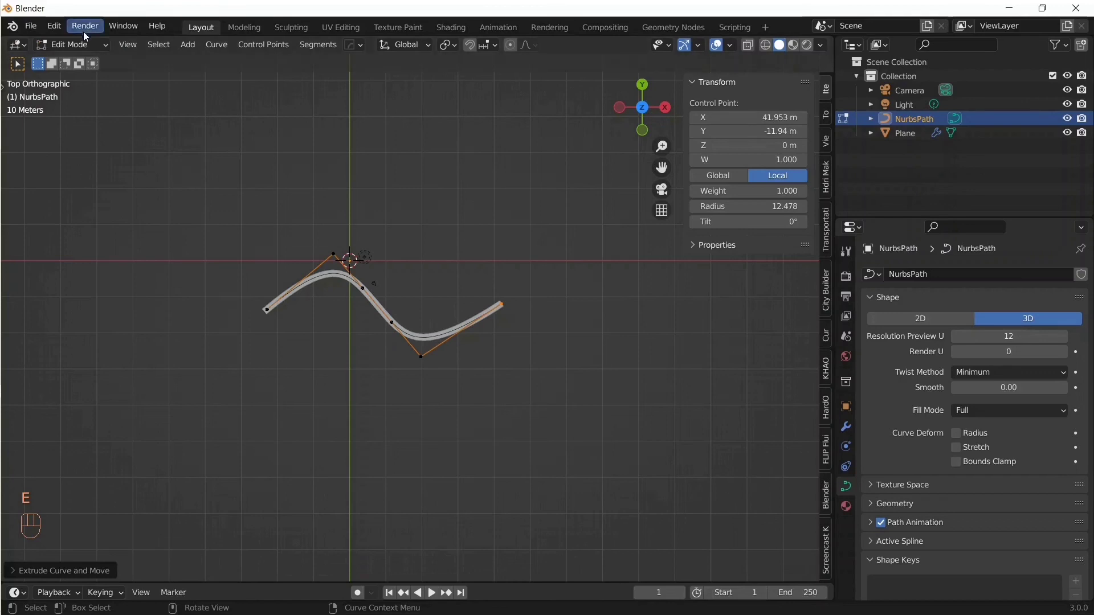
# Step: Back in Object Mode, rotate the path -23.5° and apply all transforms
pyautogui.click(72, 45)
pyautogui.click(77, 62)
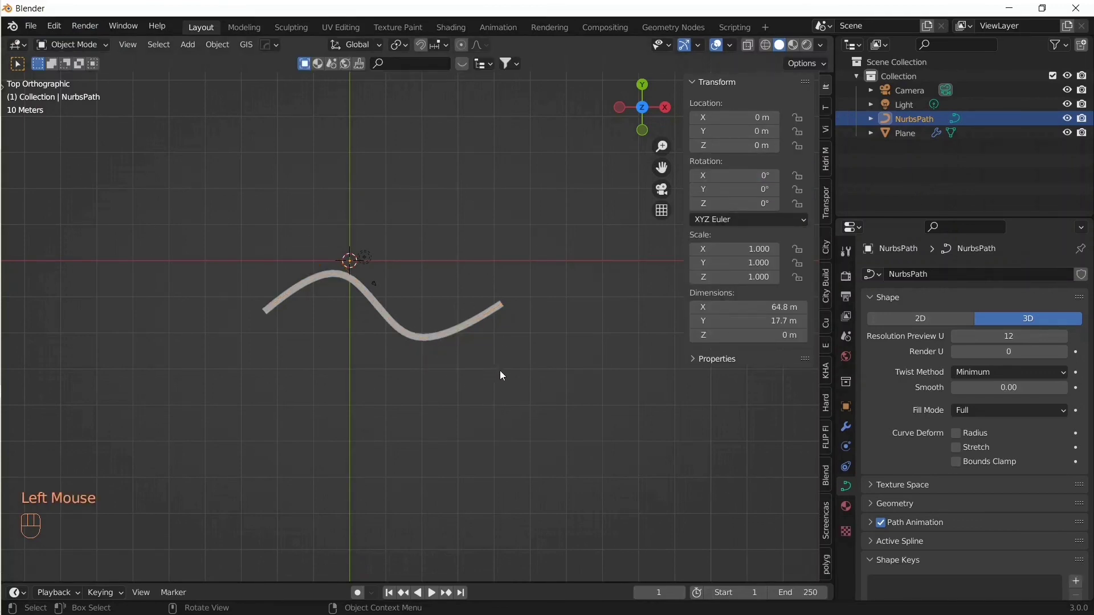
pyautogui.press('r')
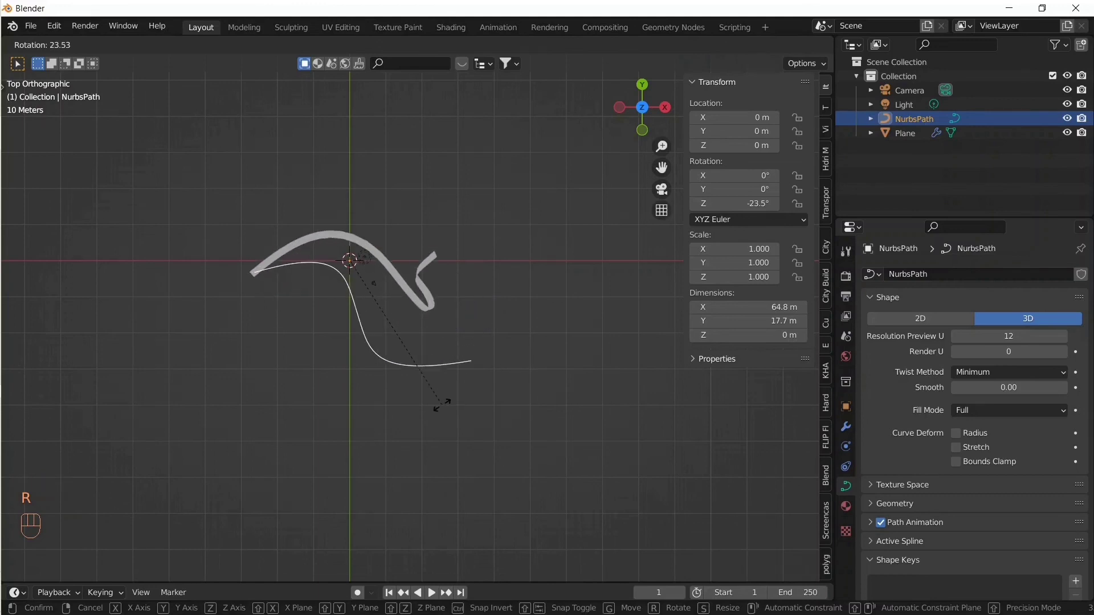
pyautogui.click(442, 404)
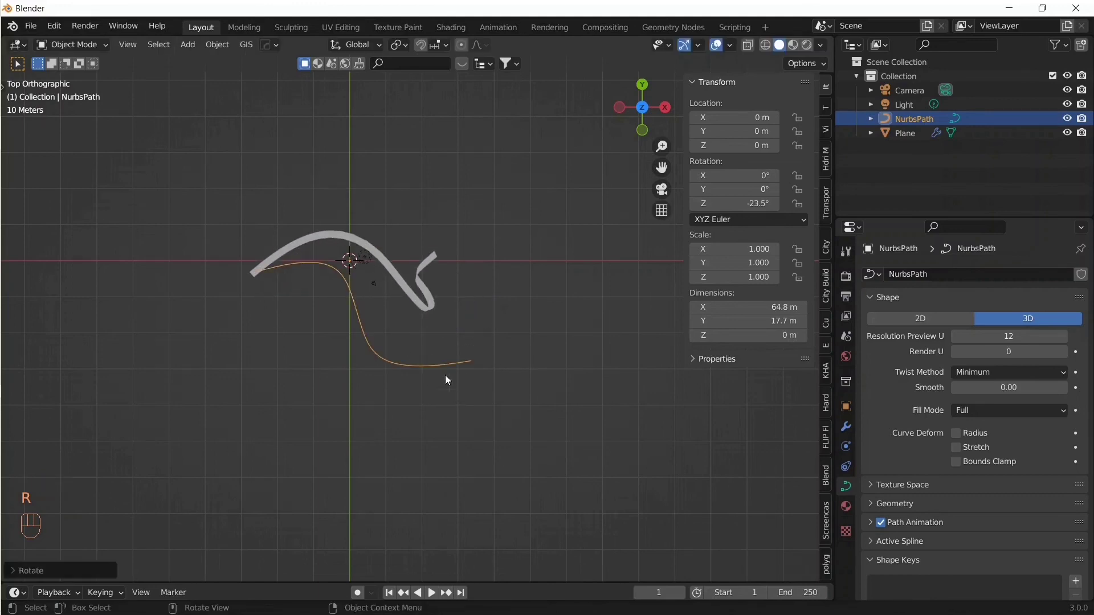
pyautogui.hotkey('ctrl', 'a')
pyautogui.click(444, 409)
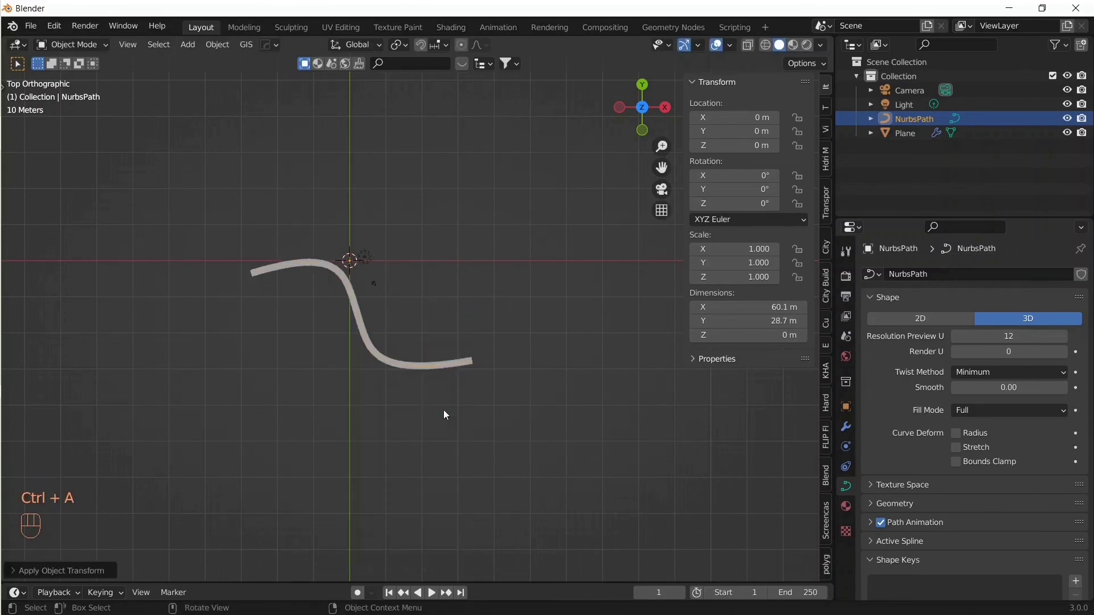